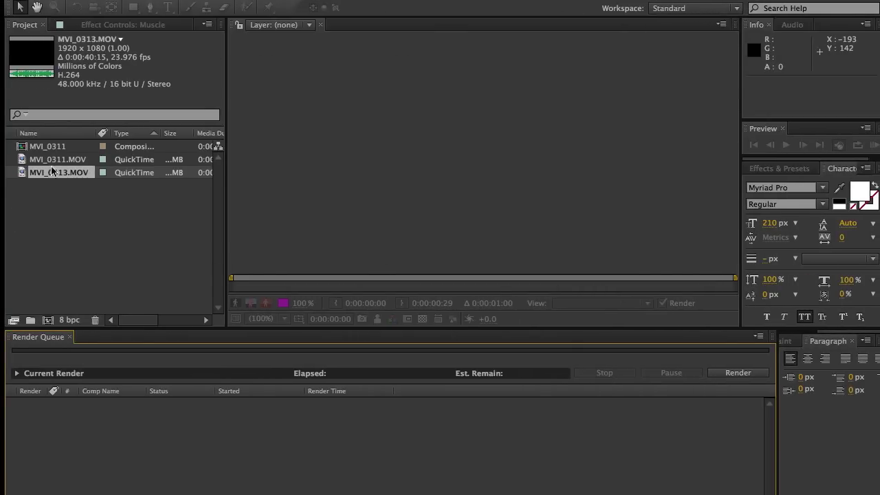
Create the MVI_0312 composition from MVI_0311.MOV and scrub through its 40-second footage
drag(58, 159, 49, 321)
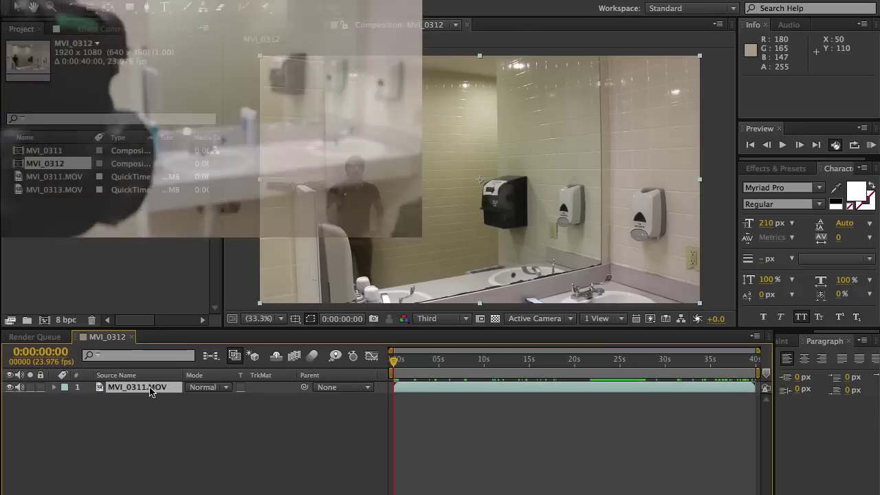
click(150, 389)
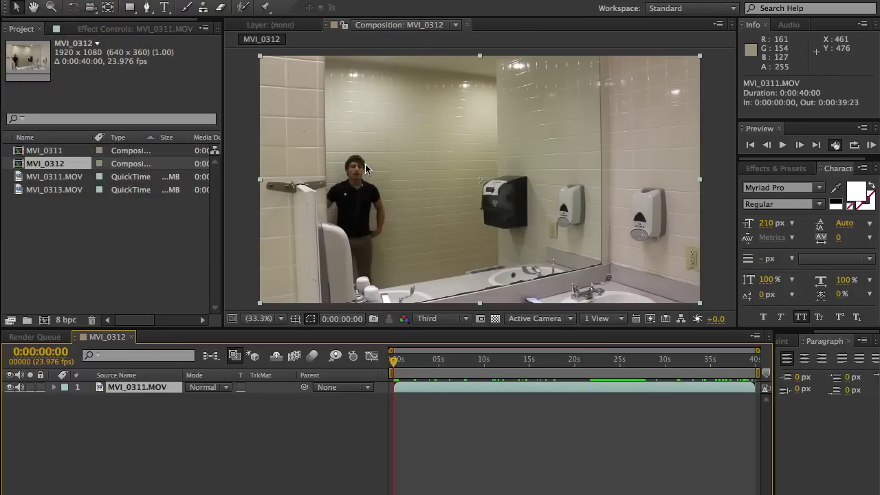
drag(394, 366, 436, 367)
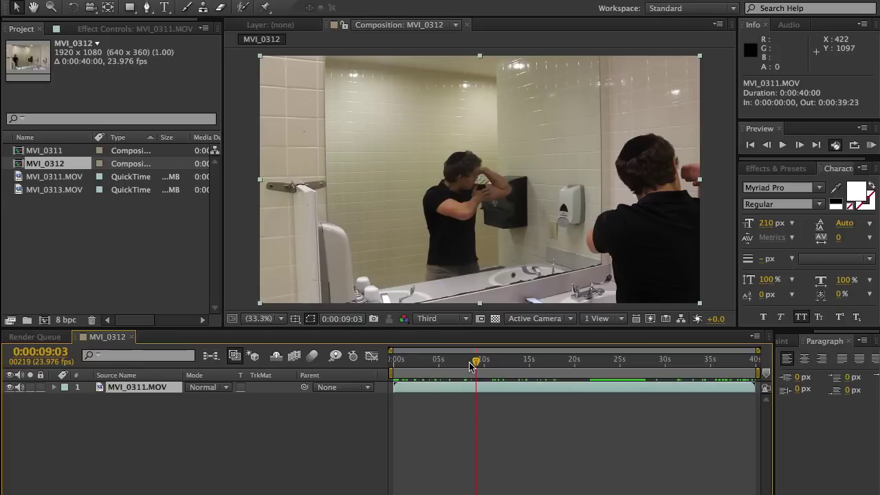
drag(476, 361, 664, 363)
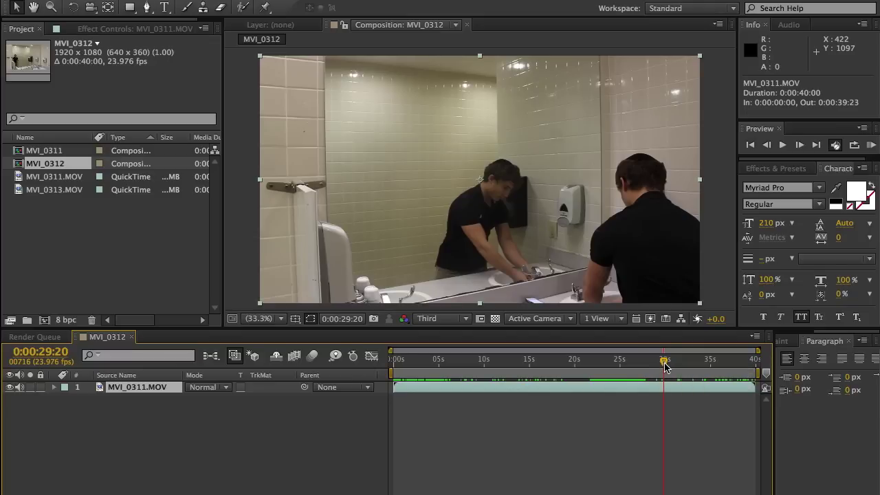
drag(665, 365, 717, 361)
Duplicate the clip layer and rename the top copy Muscle and the second copy Washing
click(385, 368)
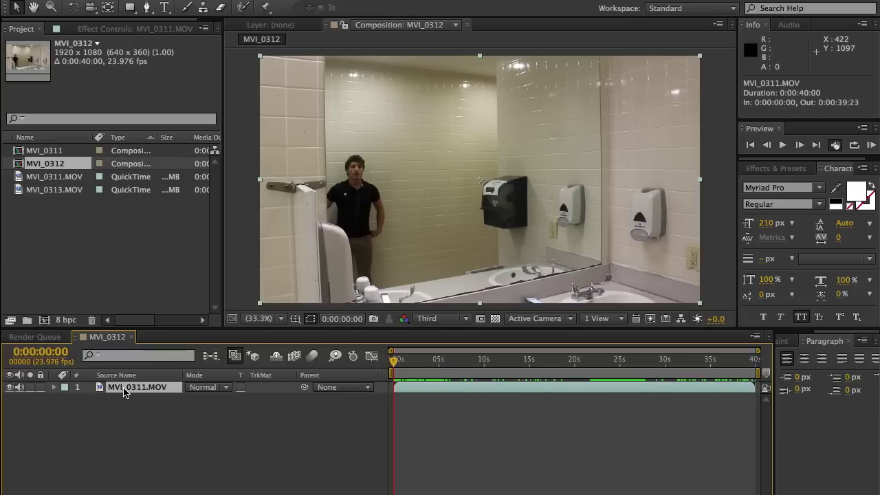
key(ctrl+d)
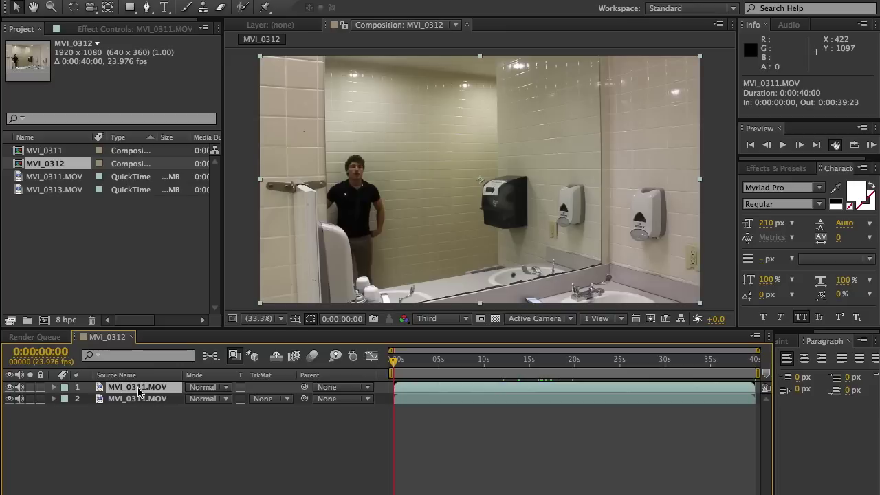
key(Return)
text(M)
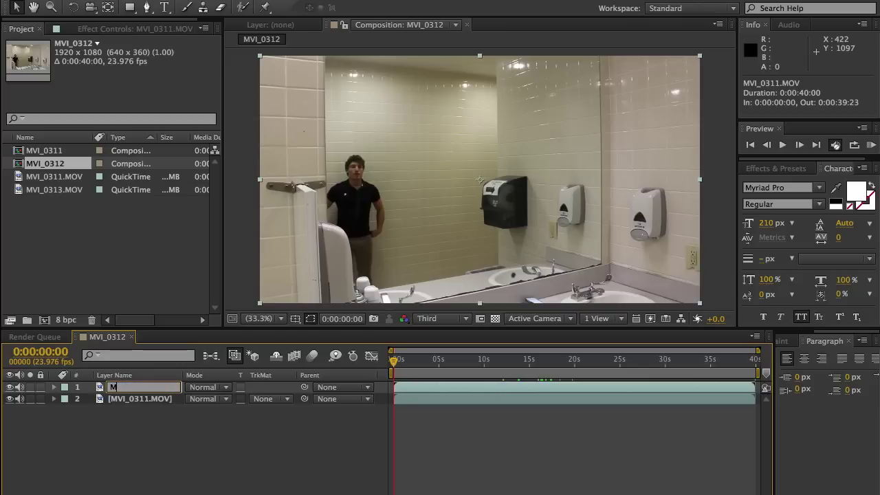
text(uscle)
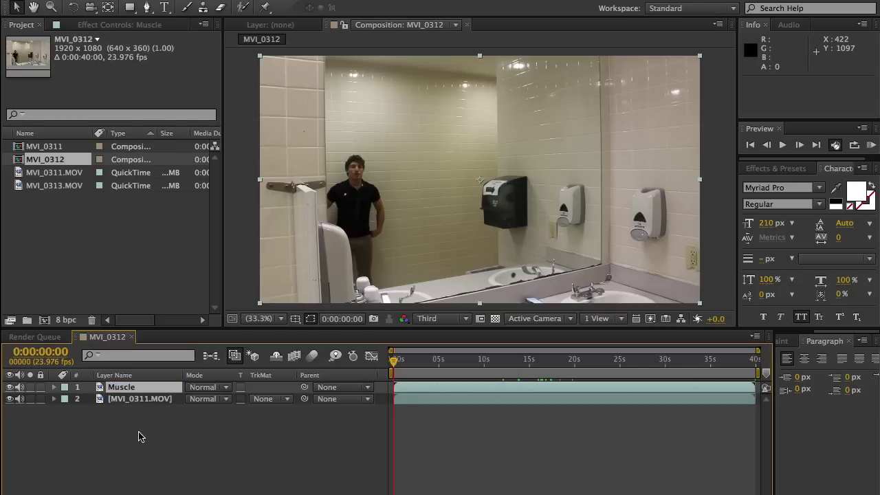
click(141, 400)
key(Return)
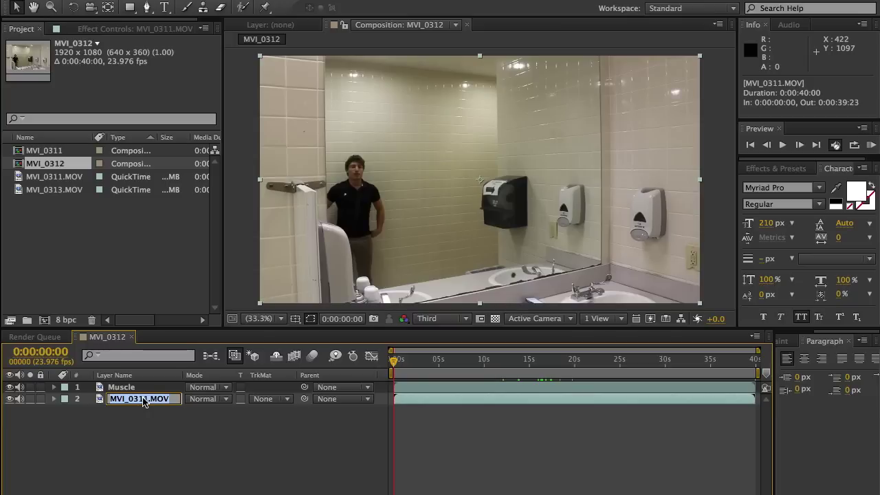
text(Washing)
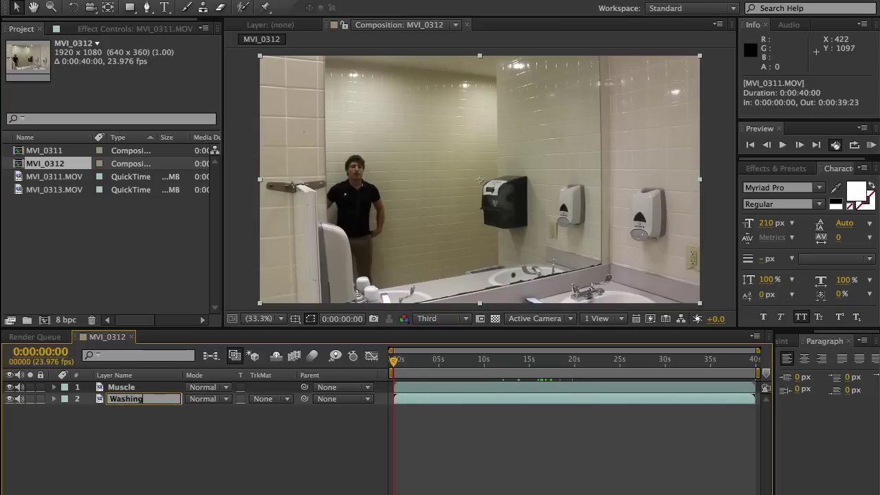
key(Return)
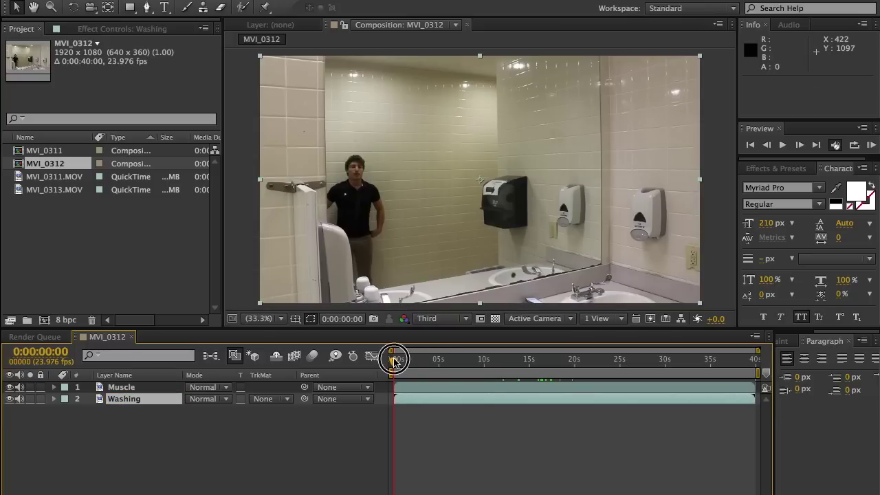
Trim the Muscle layer's out point to about 17 seconds, then hide the layer
drag(394, 359, 448, 360)
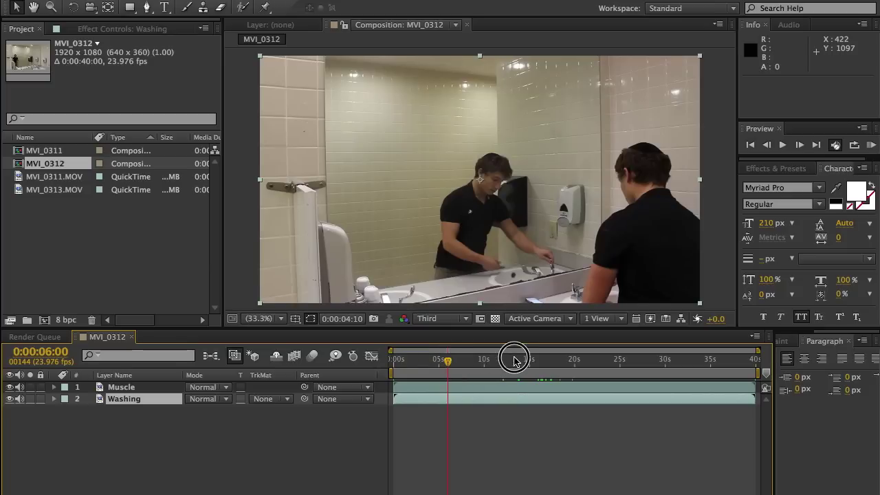
click(515, 359)
click(476, 360)
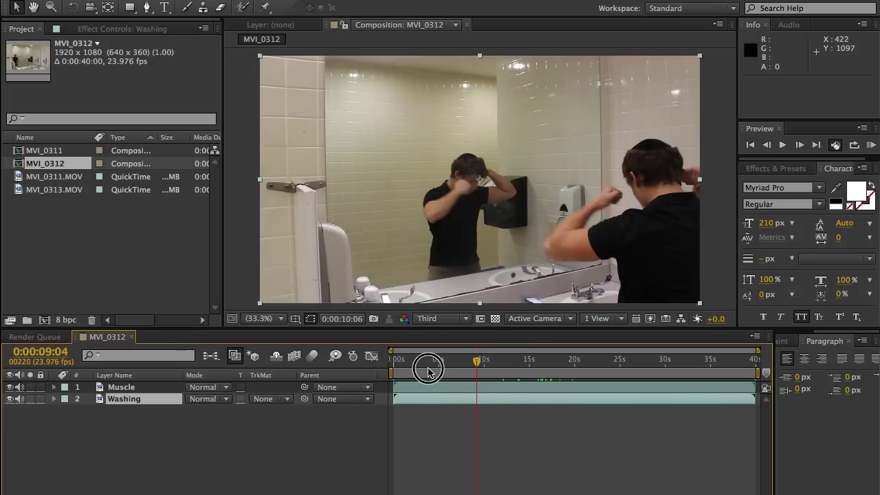
drag(425, 372, 546, 356)
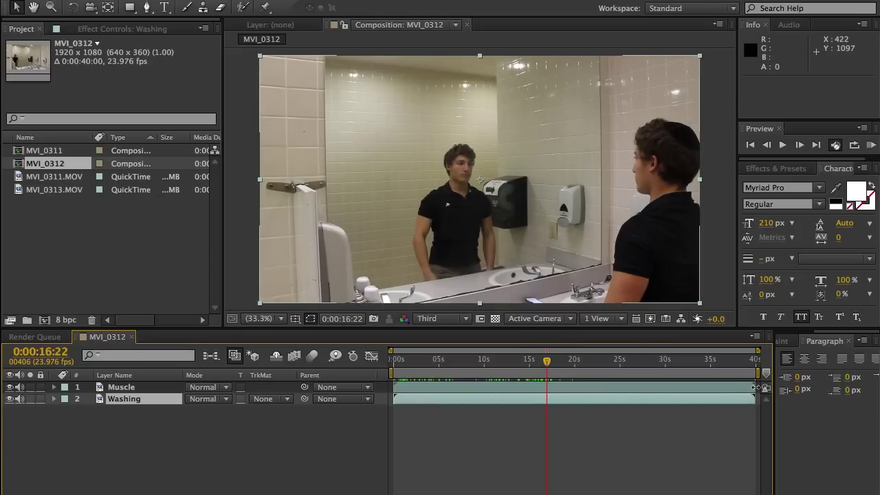
drag(755, 385, 547, 385)
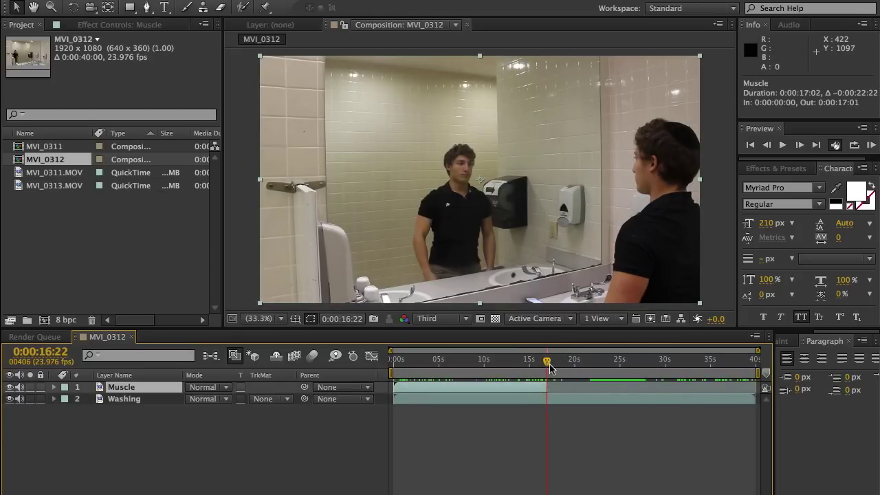
click(10, 387)
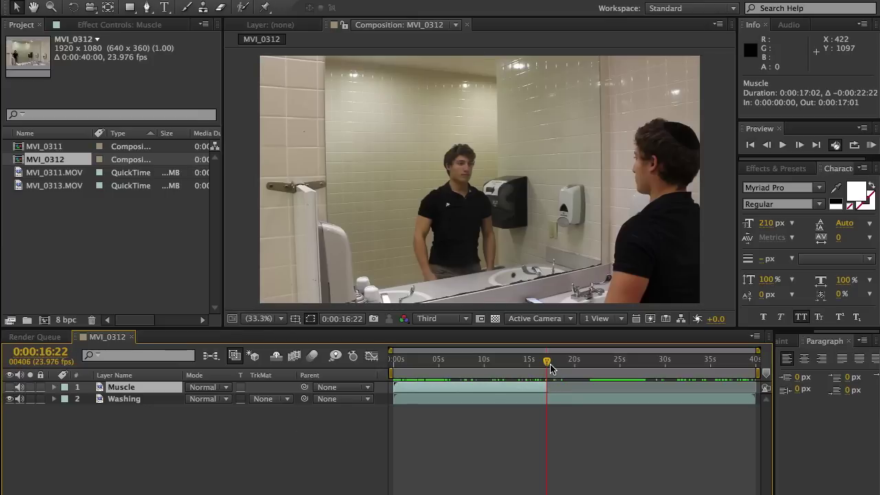
Trim the Washing layer's out point to about 0:00:20:02 and review the early footage
drag(546, 363, 517, 363)
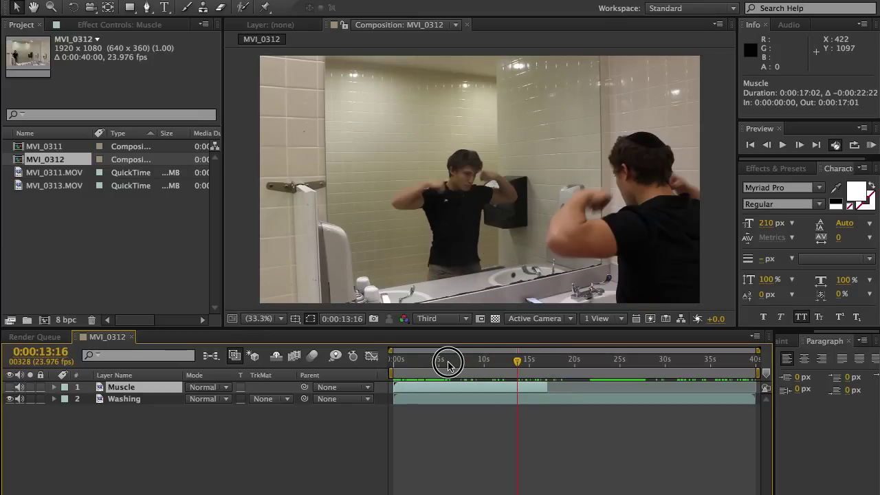
mouse_move(448, 363)
mouse_down()
mouse_move(472, 359)
mouse_move(454, 358)
mouse_move(463, 359)
mouse_up()
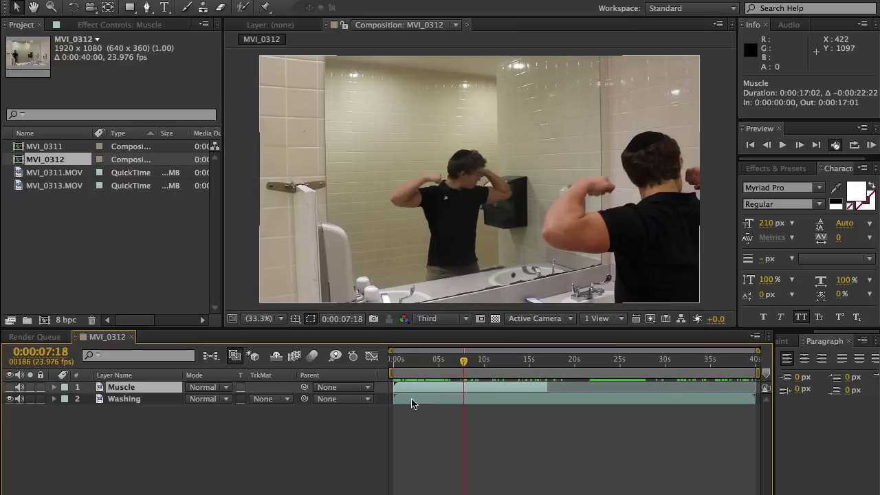
drag(396, 399, 423, 402)
drag(464, 363, 545, 361)
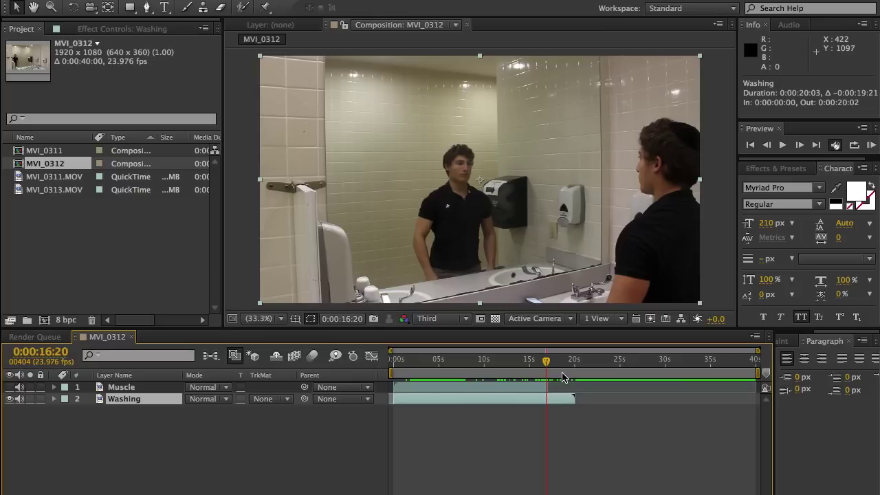
click(393, 360)
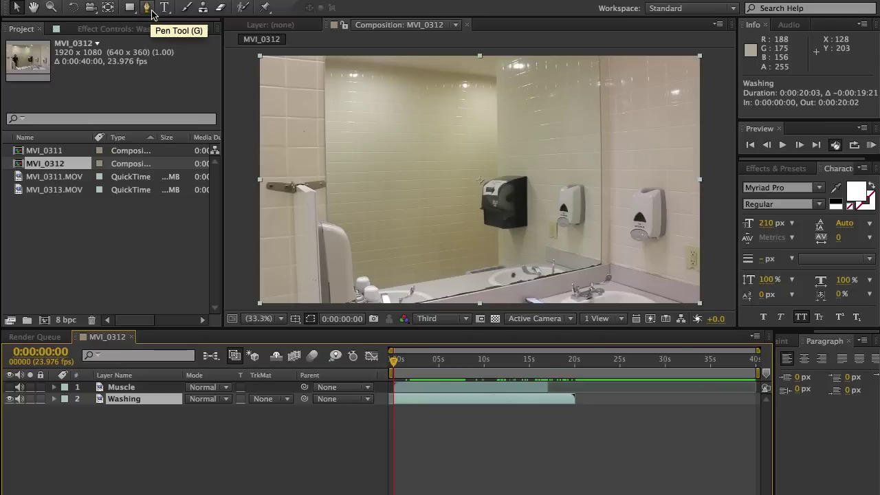
With the Pen tool active, show the Muscle layer again and select it at the flexing frame
key(g)
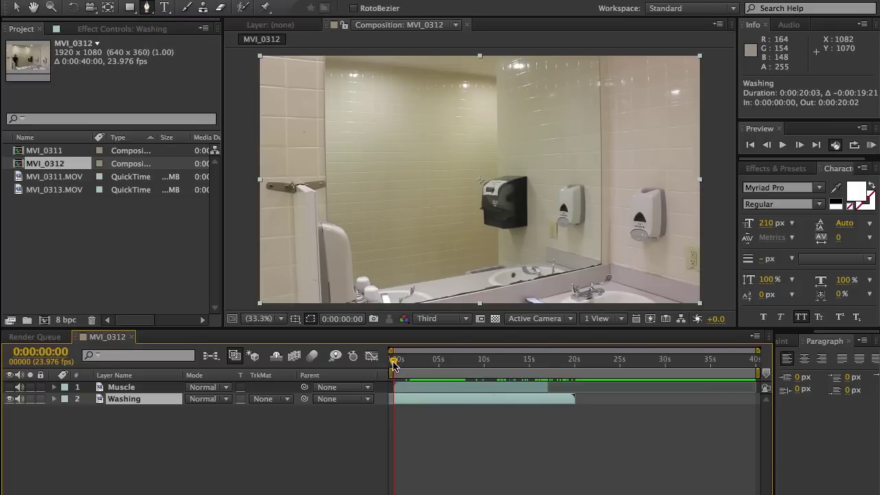
drag(394, 364, 518, 364)
click(10, 388)
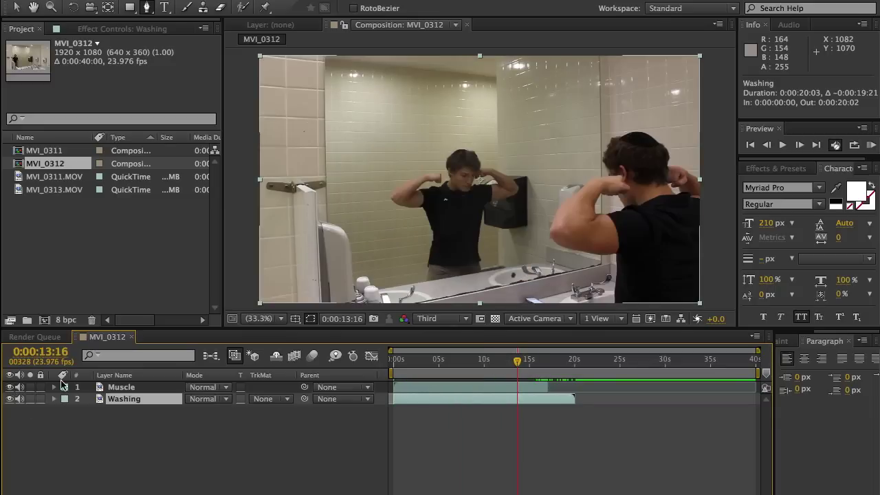
mouse_move(518, 366)
mouse_down()
mouse_move(489, 364)
mouse_move(529, 365)
mouse_move(521, 364)
mouse_up()
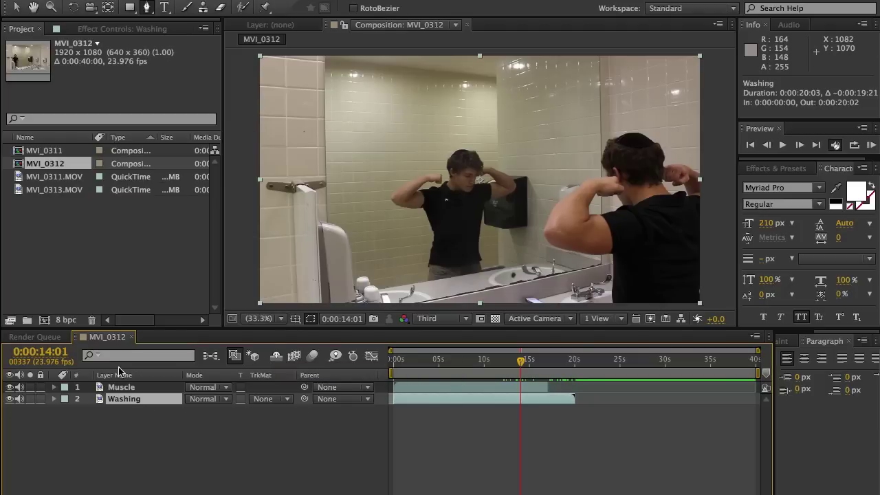
click(113, 388)
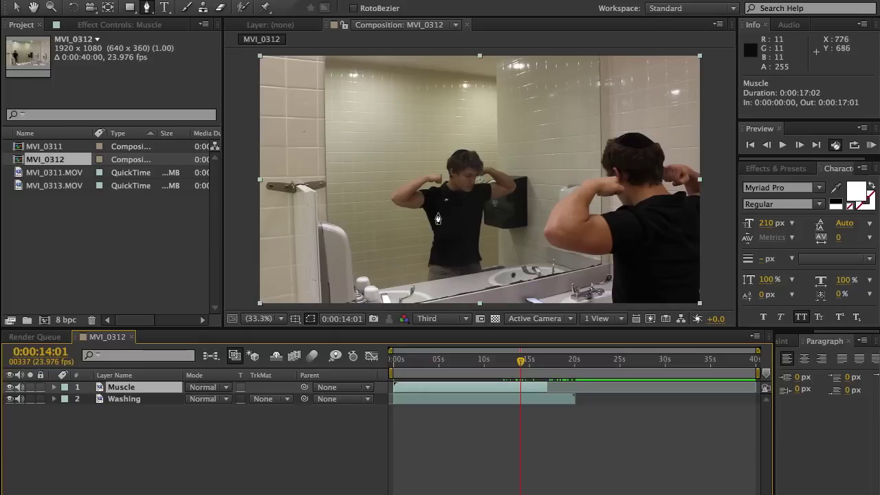
Draw a closed 11-vertex Mask 1 around the flexing reflection on the Muscle layer, checking it at 10 seconds
click(421, 137)
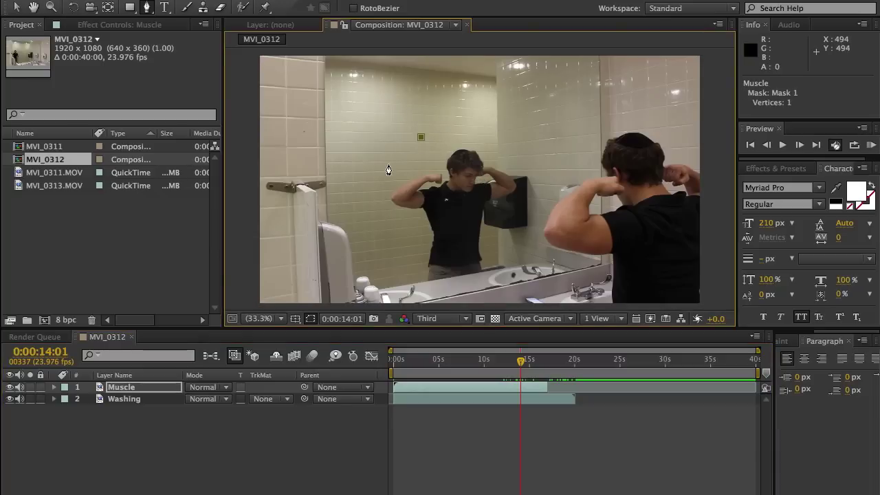
click(380, 169)
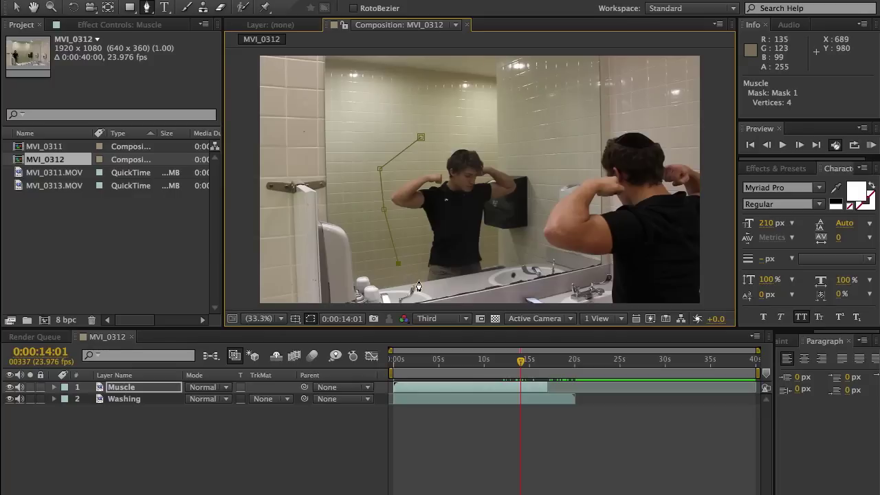
click(418, 283)
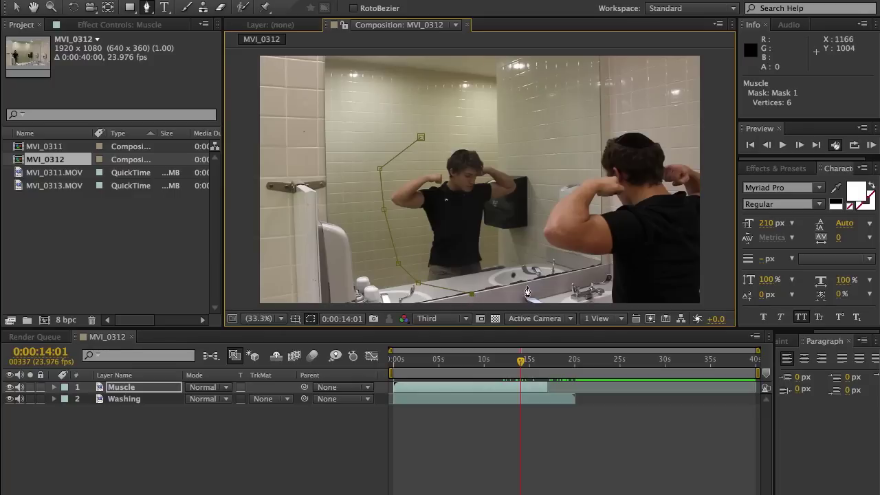
click(537, 280)
click(538, 258)
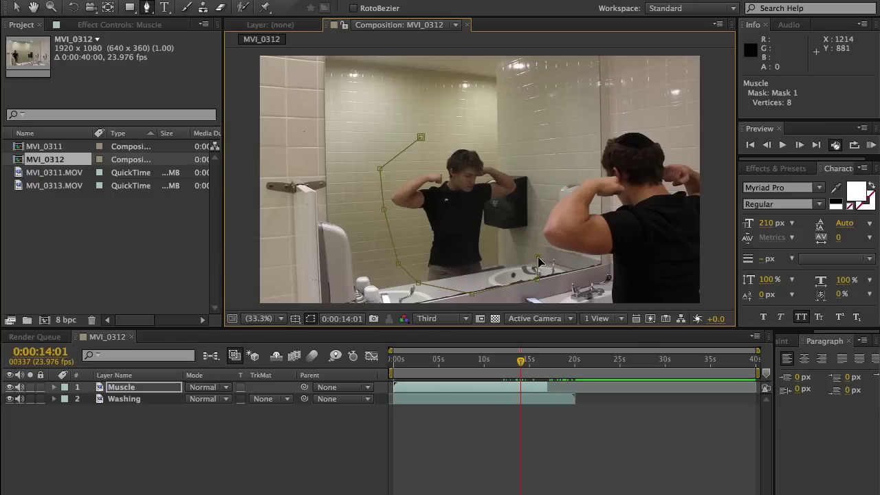
click(536, 211)
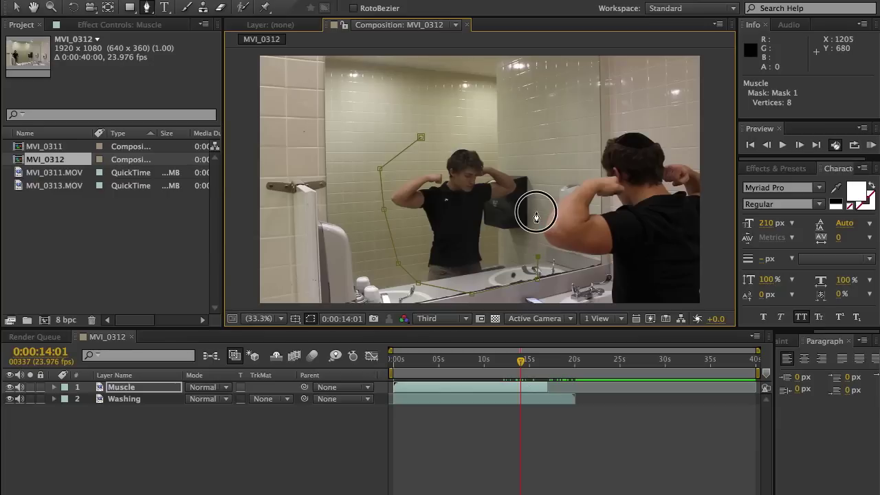
click(548, 161)
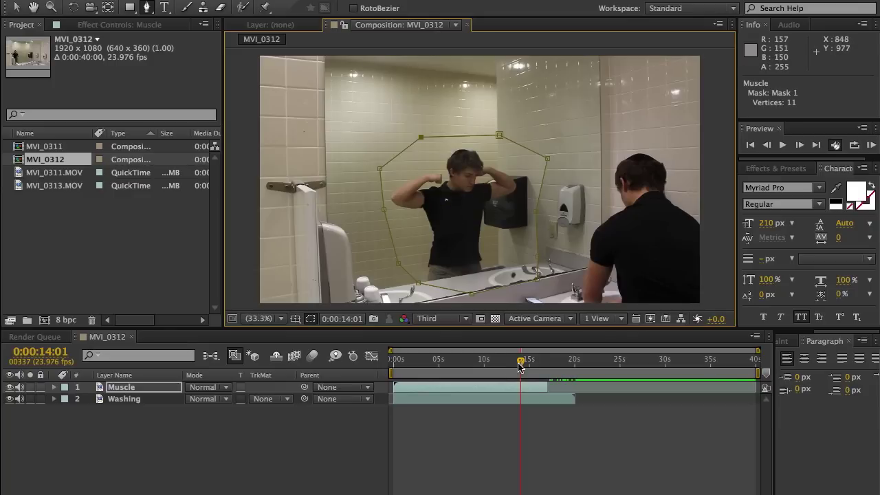
drag(520, 365, 484, 361)
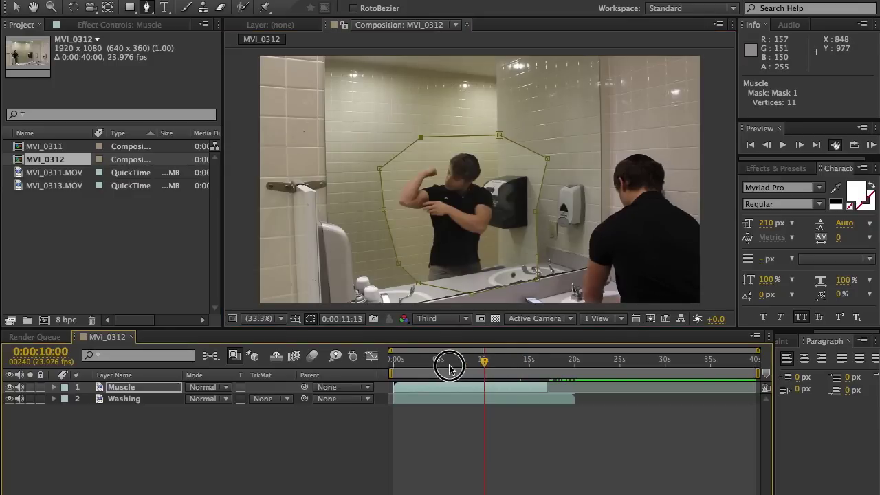
click(497, 359)
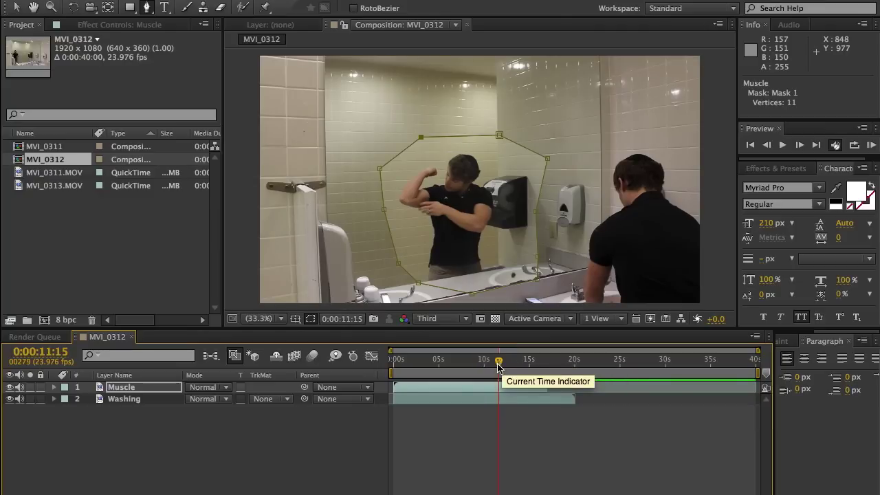
drag(498, 366, 520, 362)
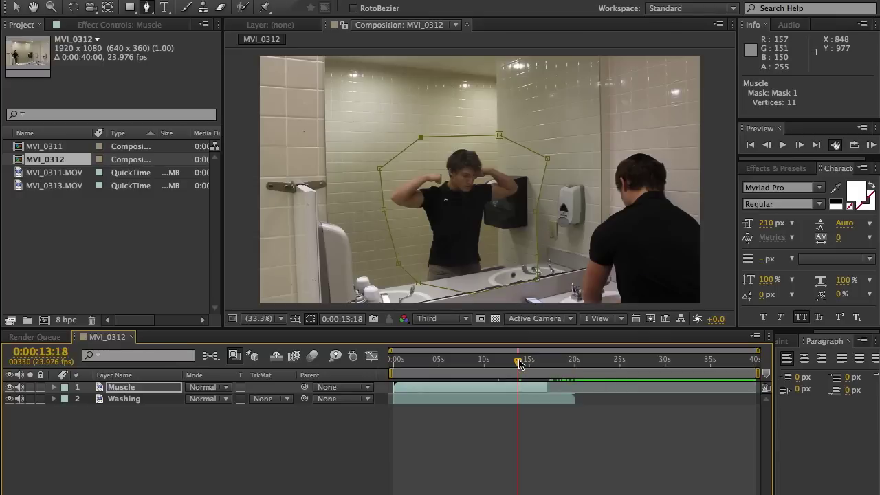
drag(519, 362, 542, 363)
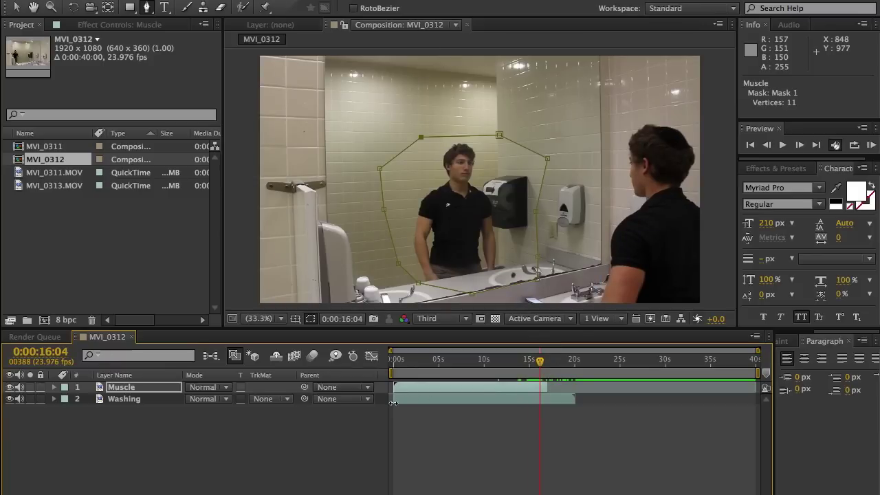
drag(393, 403, 421, 403)
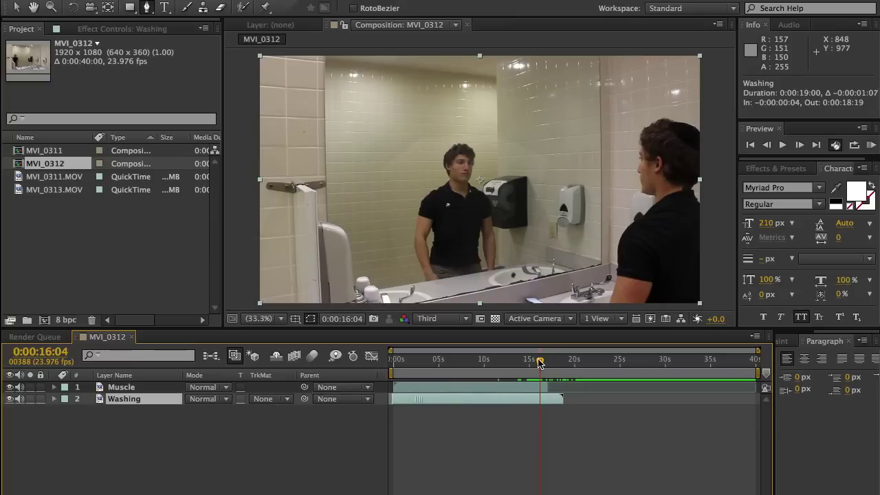
Slide the Washing layer later to run from 0:00:00:11 to 0:00:19:10, then play through to check
mouse_move(540, 363)
mouse_down()
mouse_move(517, 360)
mouse_move(530, 361)
mouse_up()
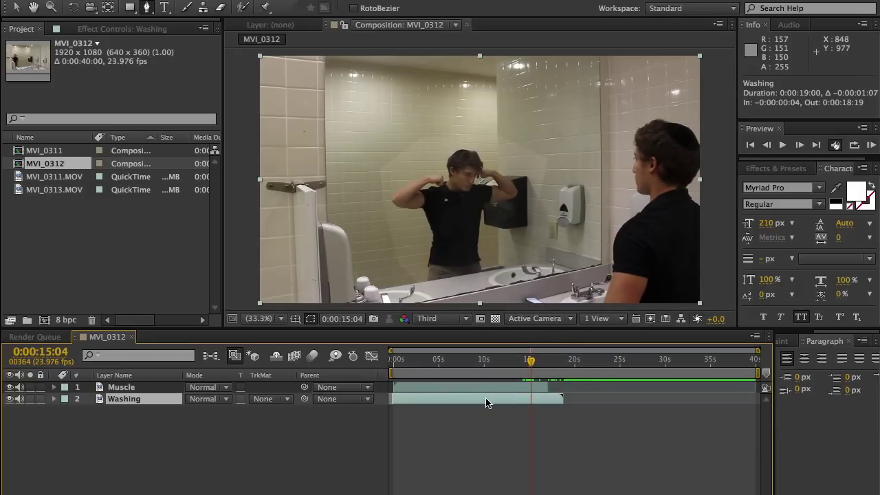
drag(485, 399, 491, 398)
mouse_move(531, 367)
mouse_down()
mouse_move(501, 363)
mouse_move(546, 363)
mouse_up()
key(space)
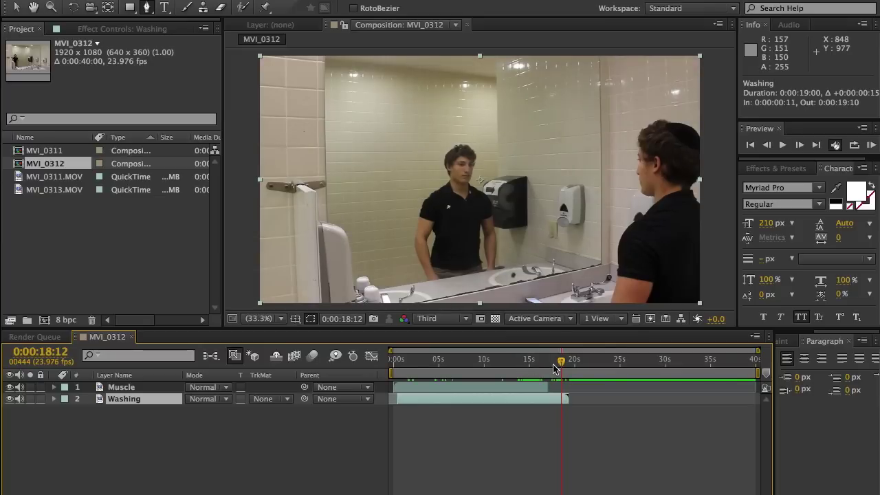
drag(561, 363, 524, 359)
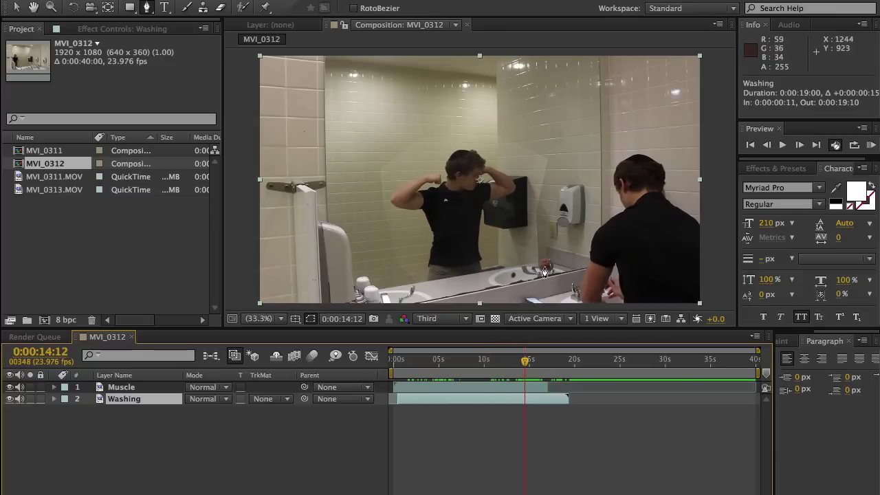
drag(524, 363, 450, 364)
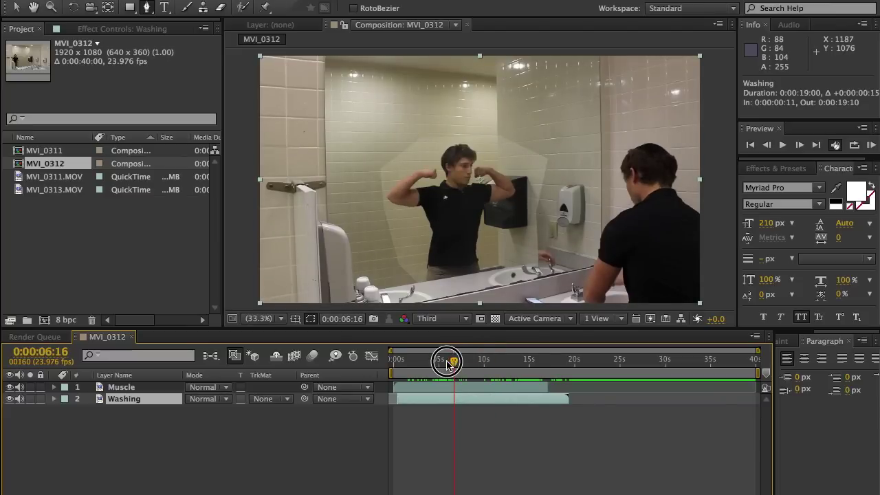
drag(448, 364, 448, 364)
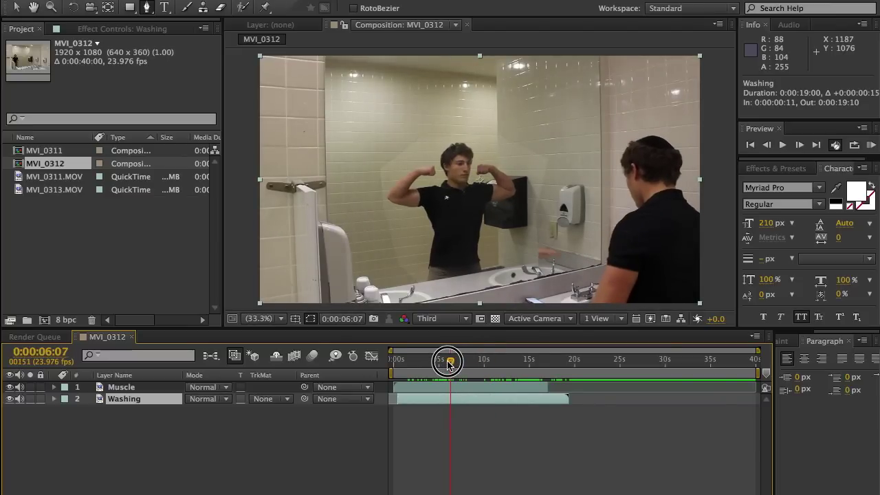
click(135, 389)
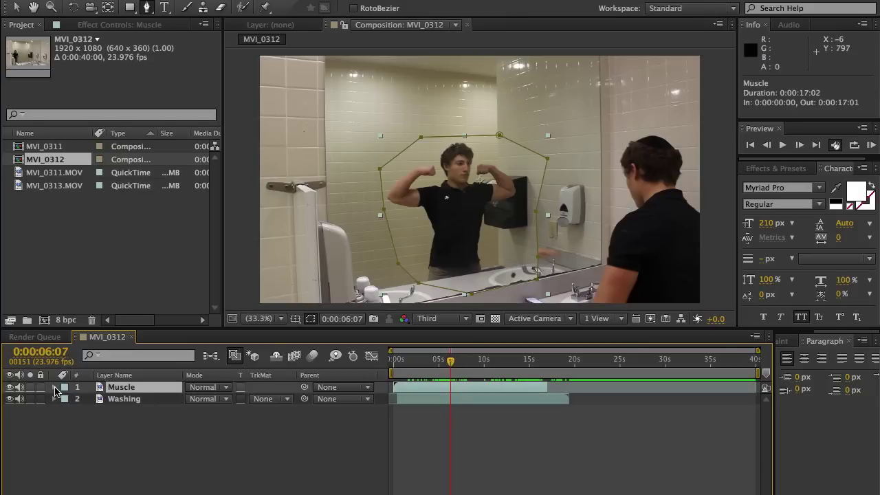
Reveal the Muscle layer's Mask 1 and set a Mask Path keyframe at 0:00:06:07
click(55, 387)
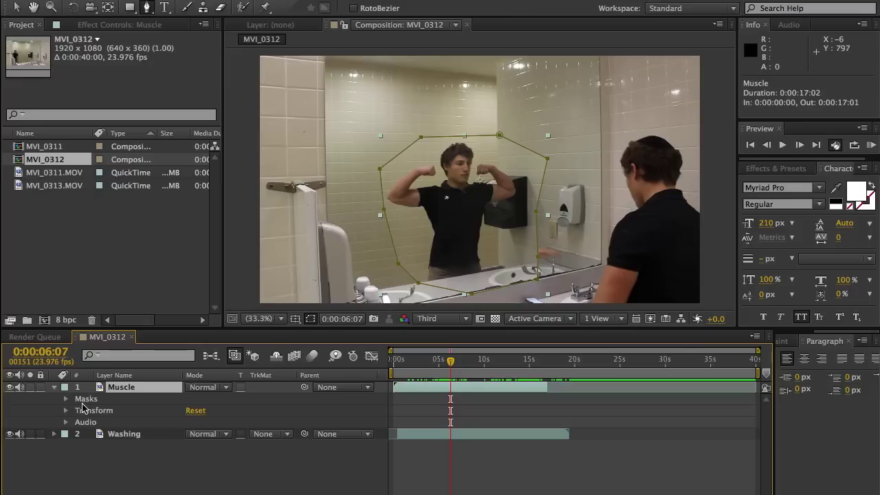
click(66, 399)
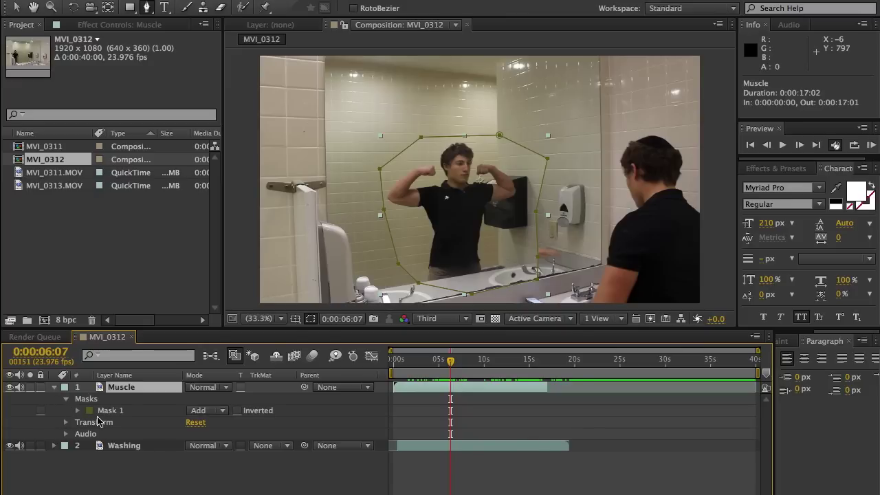
click(77, 410)
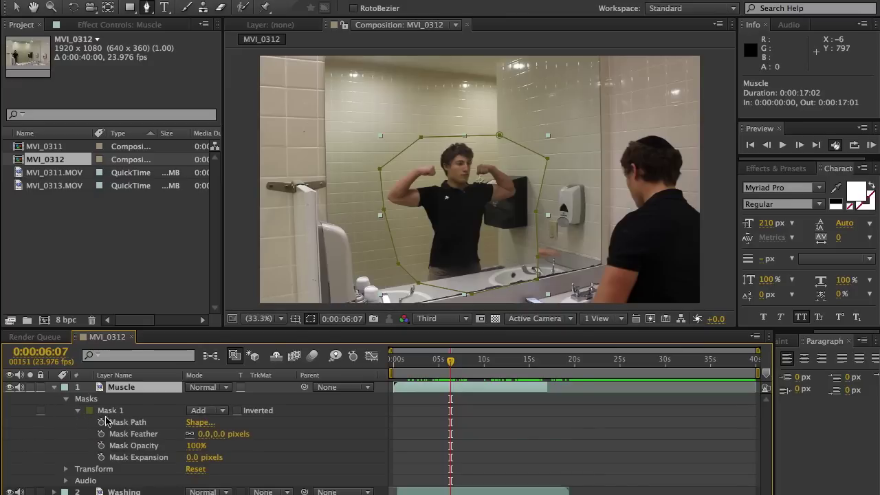
click(144, 421)
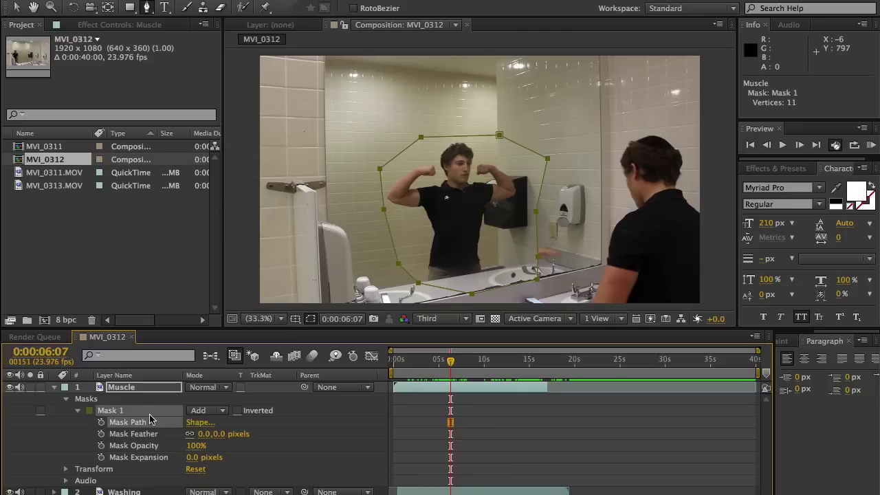
click(101, 424)
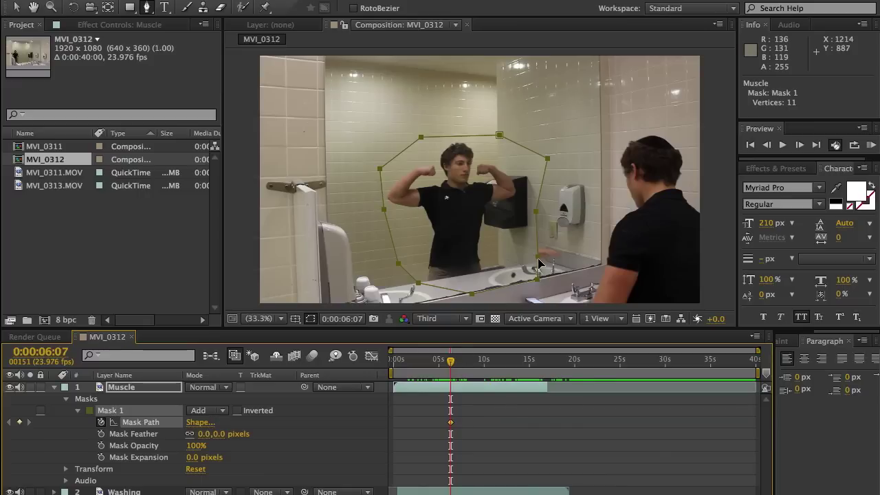
Shift the mask outline up-left and add a pulled-out vertex on its right edge
drag(538, 263, 526, 234)
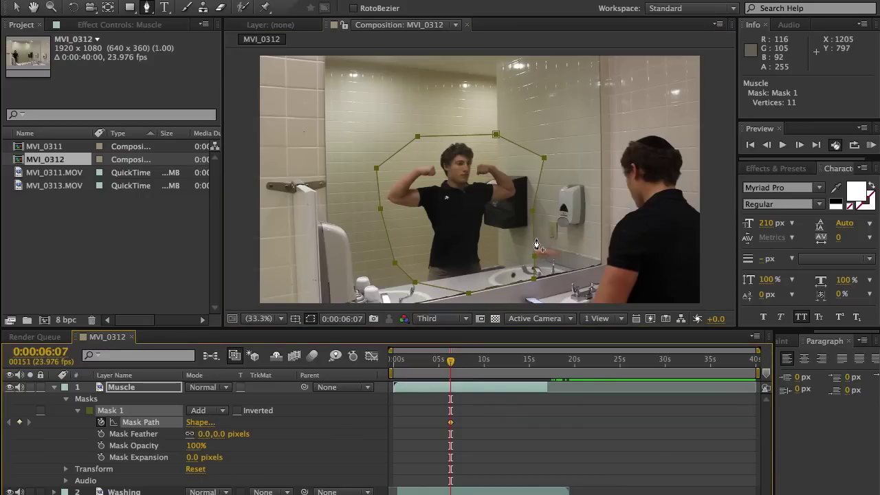
click(534, 238)
drag(536, 242, 565, 255)
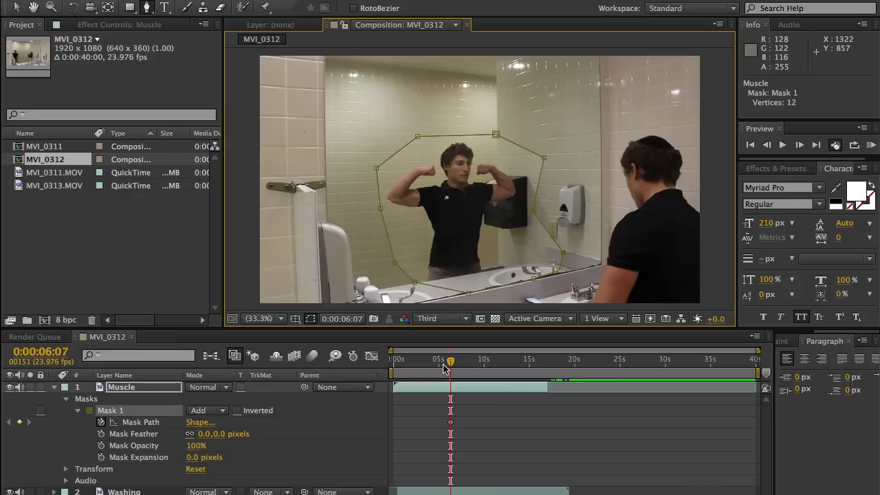
Add a vertex and tuck the mask's lower-right edge clear of the actor's arm near 7 seconds
mouse_move(450, 364)
mouse_down()
mouse_move(437, 363)
mouse_move(446, 363)
mouse_up()
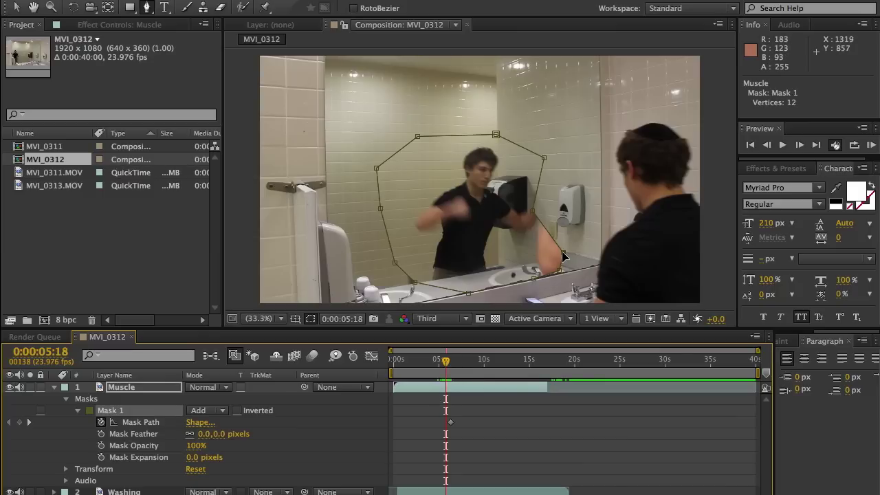
click(547, 234)
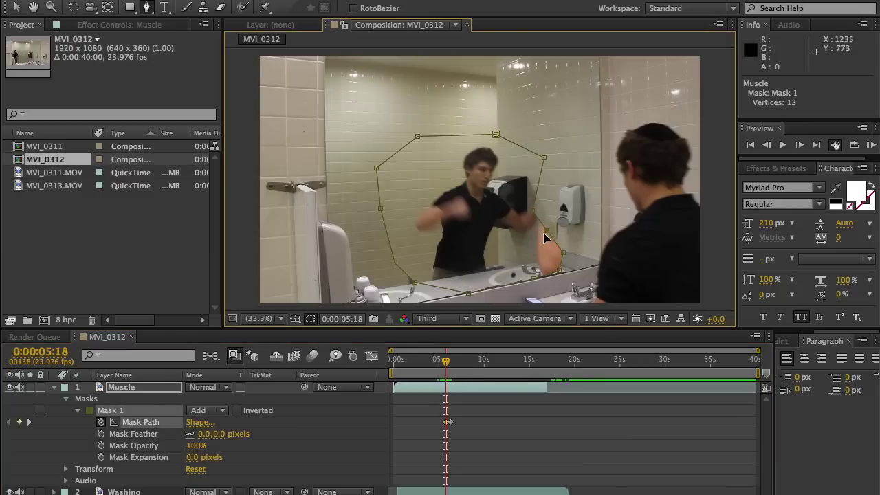
mouse_move(548, 236)
mouse_down()
mouse_move(526, 230)
mouse_move(536, 240)
mouse_up()
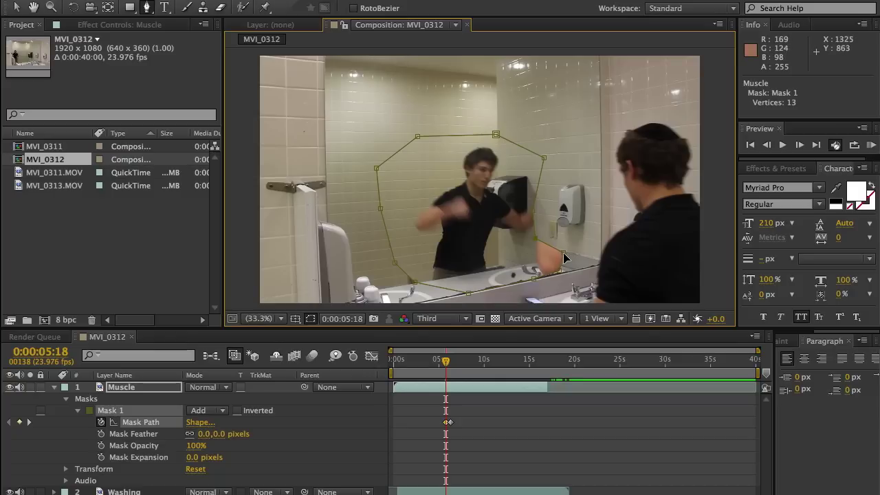
drag(564, 258, 535, 274)
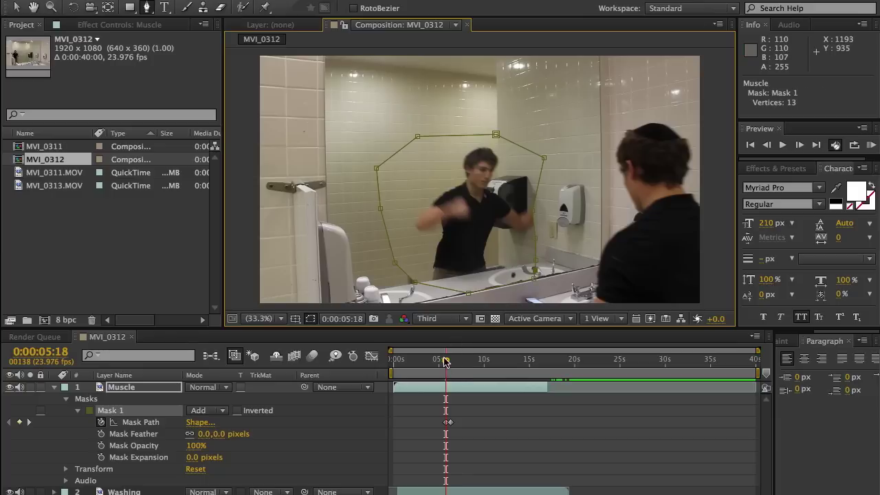
mouse_move(445, 361)
mouse_down()
mouse_move(429, 360)
mouse_move(455, 364)
mouse_up()
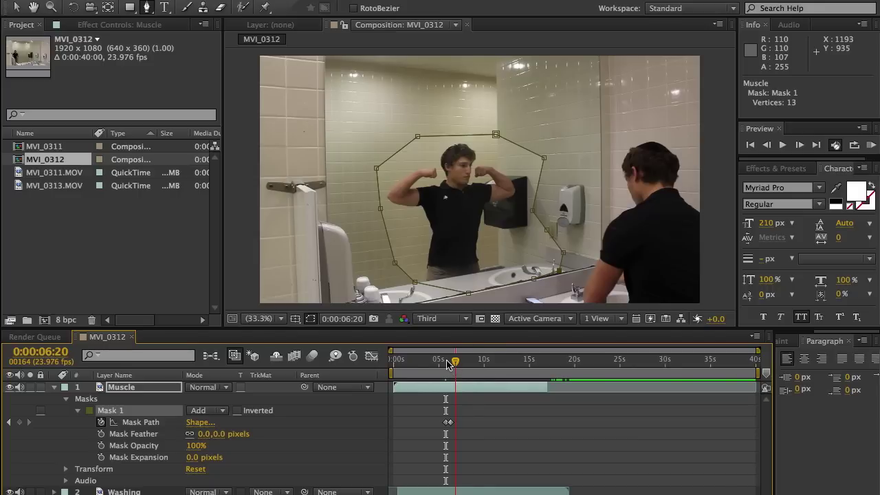
Reshape the mask's right edge around the arm at 0:00:08:17 and 0:00:14:12
drag(448, 364, 476, 363)
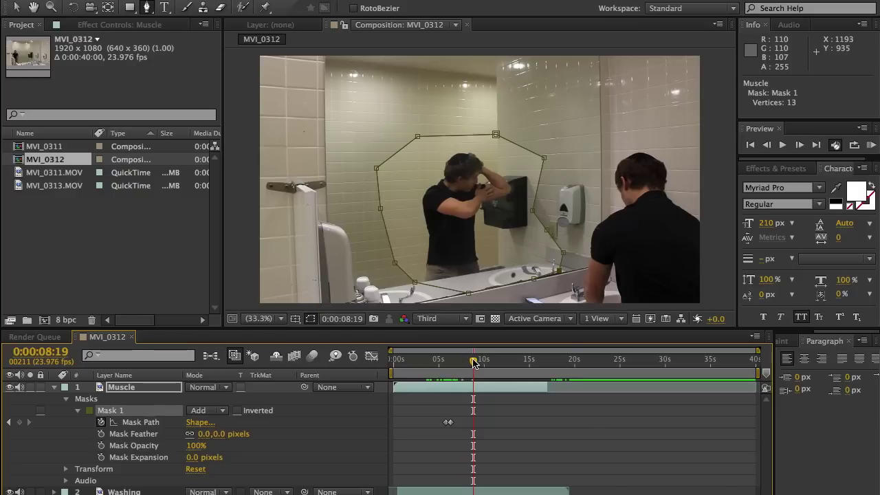
mouse_move(473, 364)
mouse_down()
mouse_move(461, 363)
mouse_move(504, 364)
mouse_move(459, 364)
mouse_up()
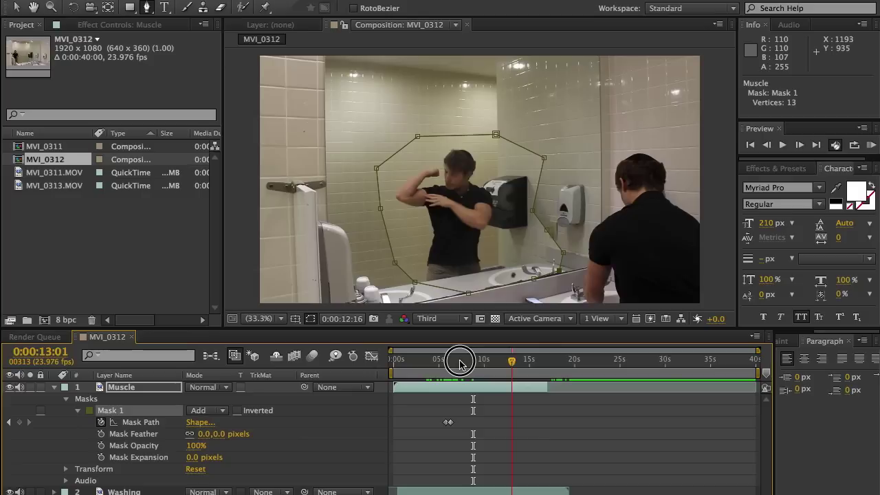
drag(547, 232, 542, 243)
drag(461, 366, 526, 355)
click(543, 240)
drag(542, 240, 537, 246)
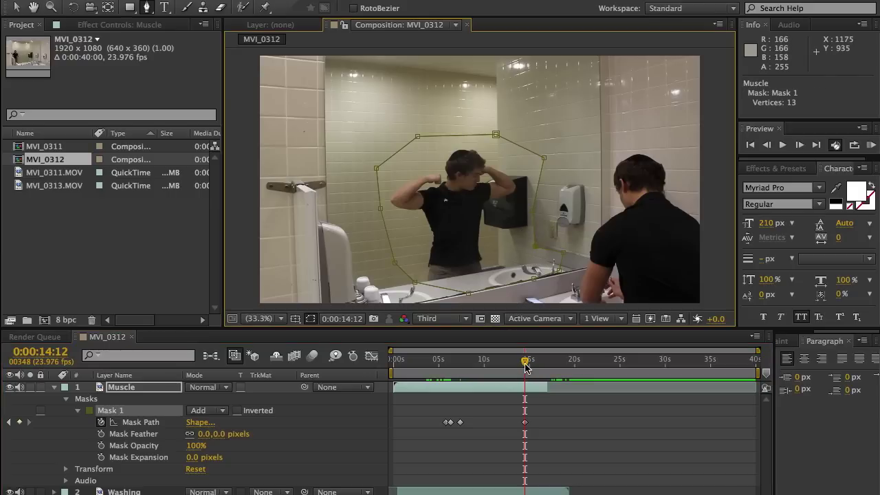
mouse_move(525, 367)
mouse_down()
mouse_move(414, 359)
mouse_move(545, 364)
mouse_move(533, 361)
mouse_up()
drag(396, 363, 439, 367)
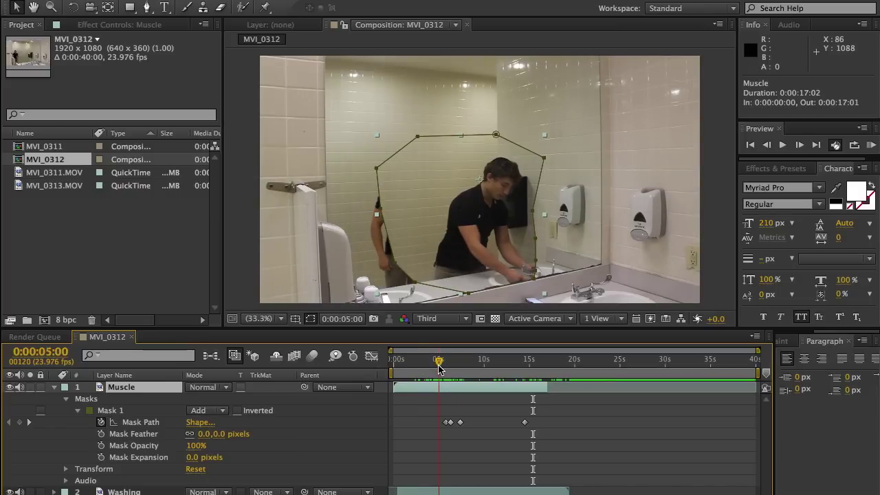
key(ctrl+z)
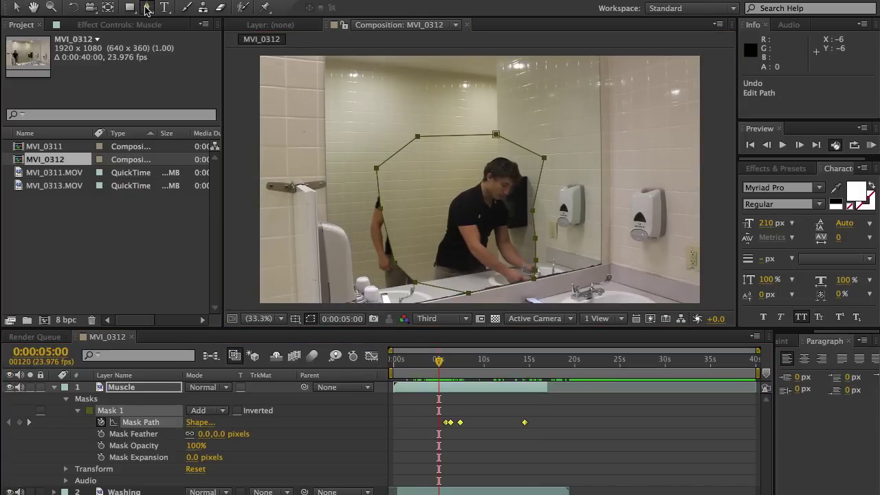
At 0:00:03:19, pull the mask's left and upper-left vertices outward around the reflection
click(145, 7)
click(388, 156)
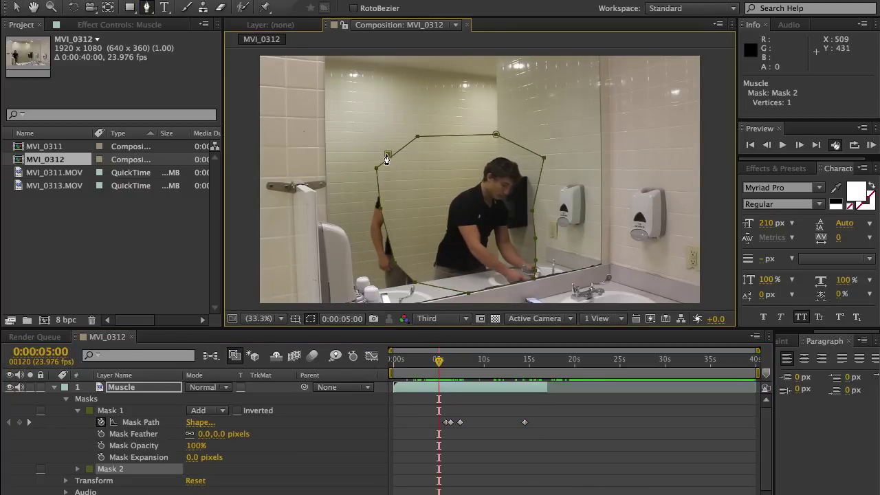
mouse_move(386, 159)
mouse_down()
mouse_move(352, 144)
mouse_move(378, 139)
mouse_move(388, 157)
mouse_up()
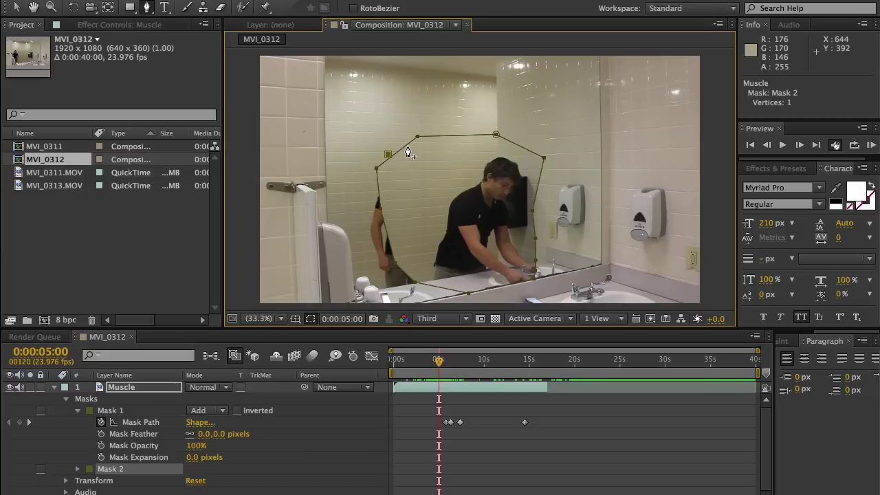
key(ctrl+z)
key(ctrl+z)
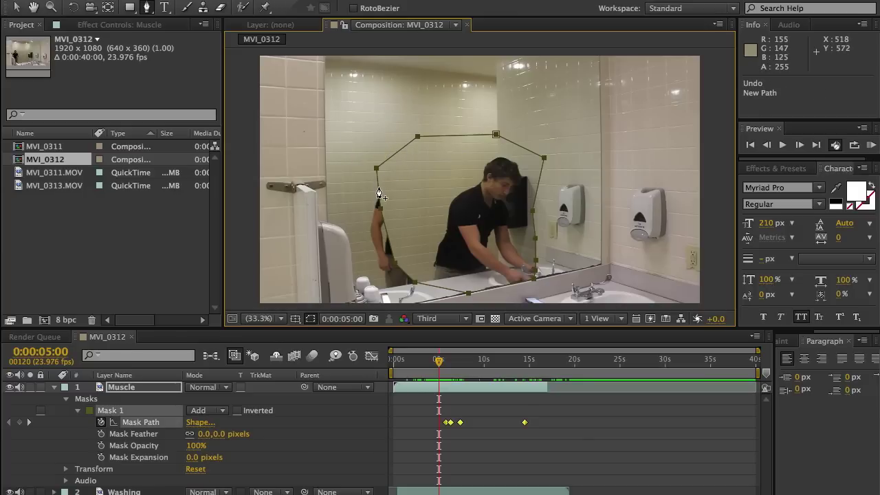
drag(379, 194, 336, 142)
drag(376, 168, 376, 131)
drag(394, 264, 362, 268)
drag(415, 286, 372, 289)
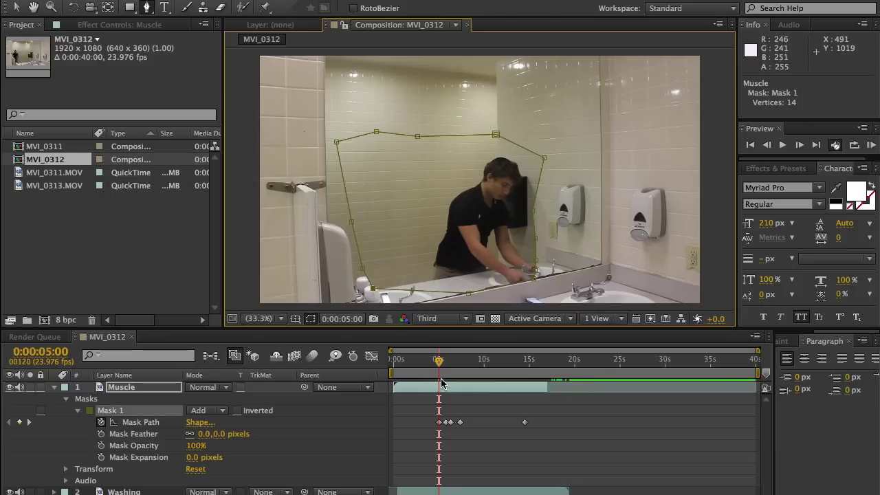
mouse_move(441, 369)
mouse_down()
mouse_move(412, 368)
mouse_move(428, 367)
mouse_up()
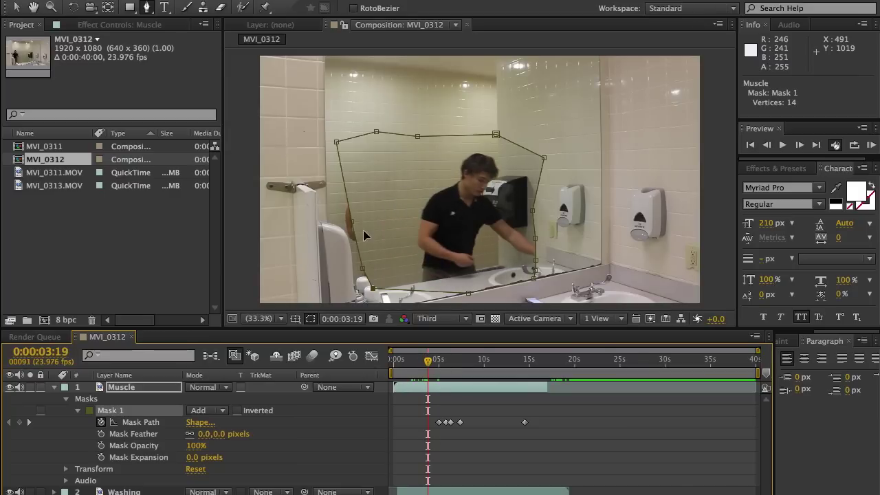
Stretch the mask's left side onto the urinal divider and raise its top edge
drag(350, 219, 306, 220)
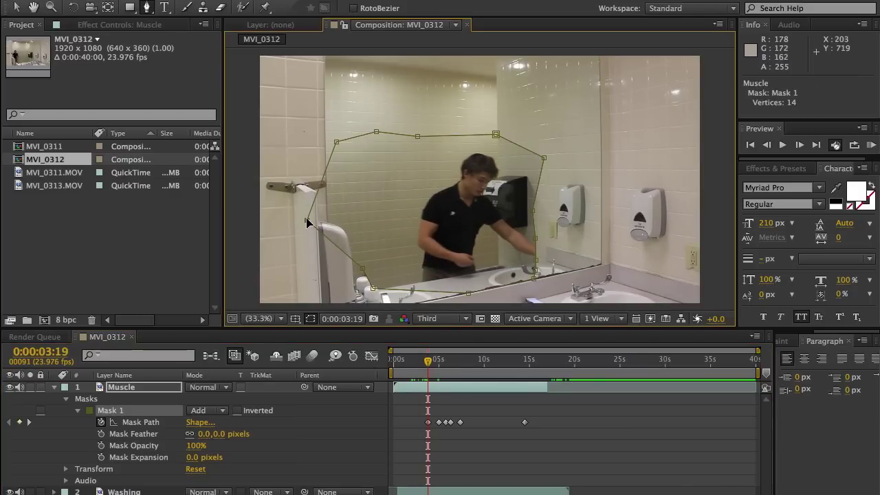
drag(337, 143, 297, 108)
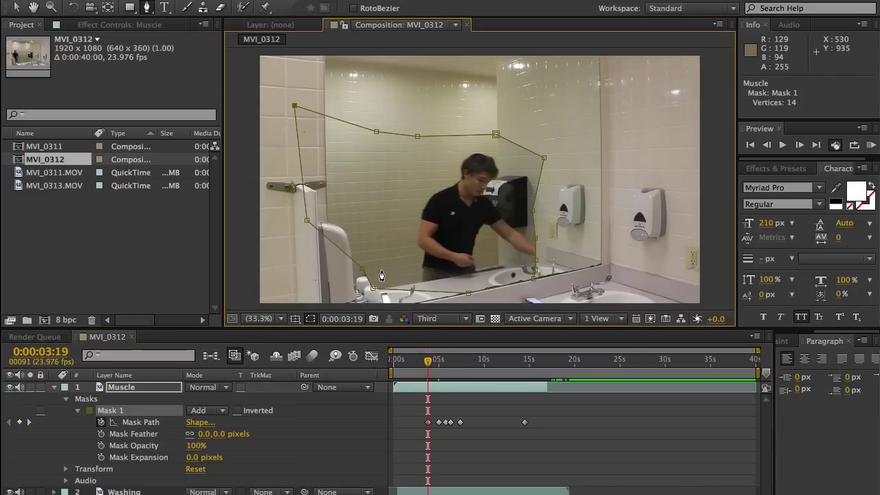
drag(363, 268, 307, 273)
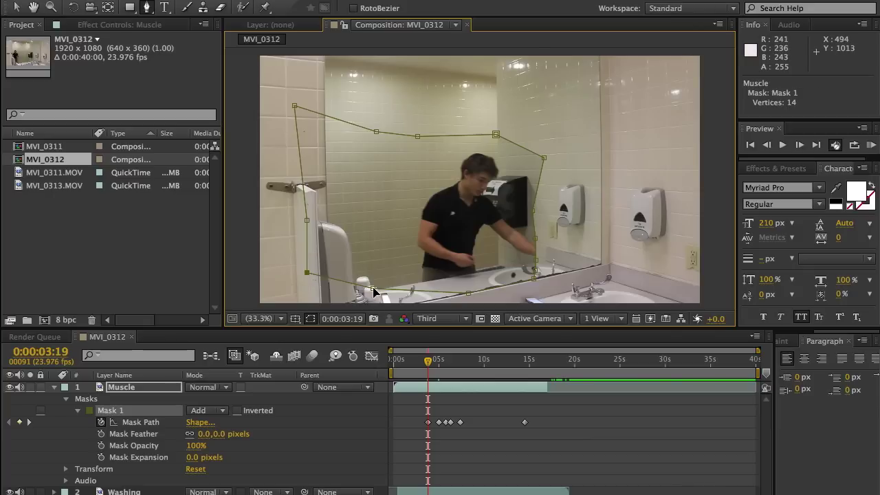
drag(373, 291, 351, 300)
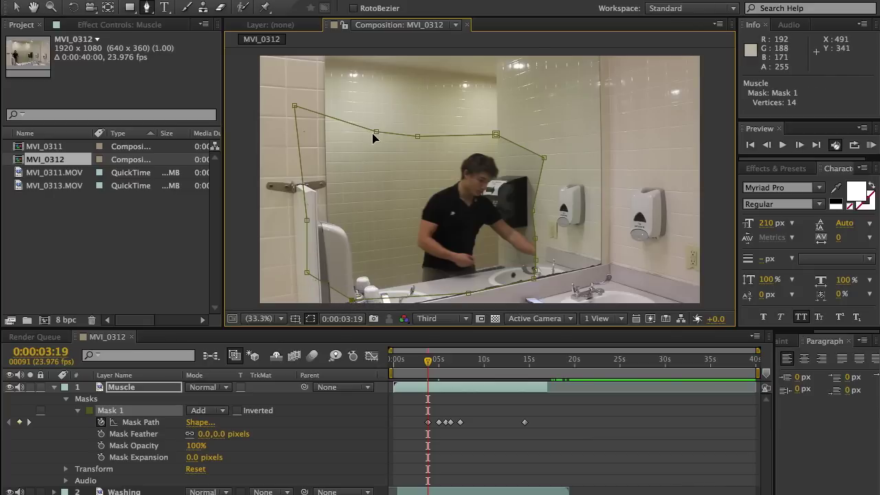
drag(377, 131, 376, 103)
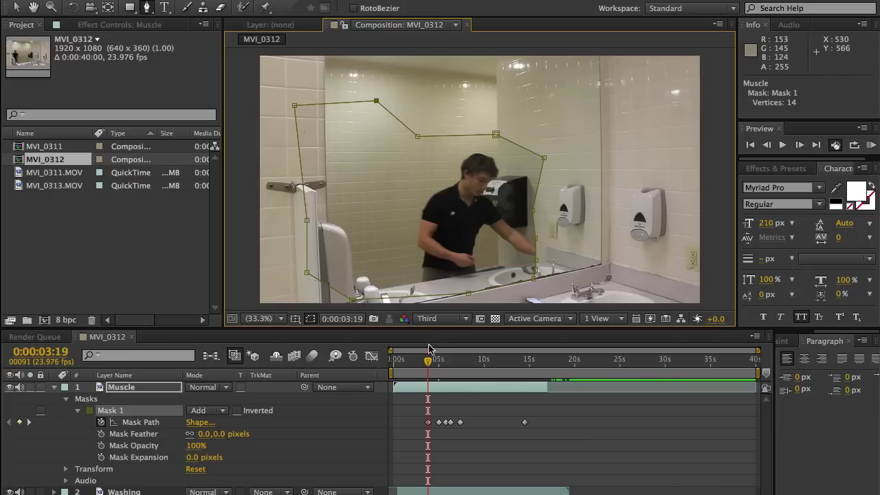
drag(428, 365, 484, 368)
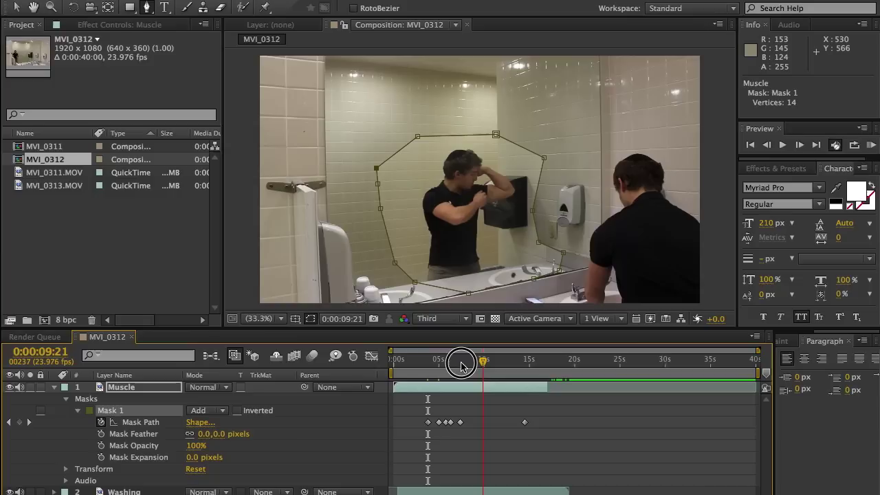
Scrub between about 3 and 8 seconds to check the mask, then select the Muscle layer with the Selection tool (V)
mouse_move(456, 363)
mouse_down()
mouse_move(403, 363)
mouse_move(460, 361)
mouse_up()
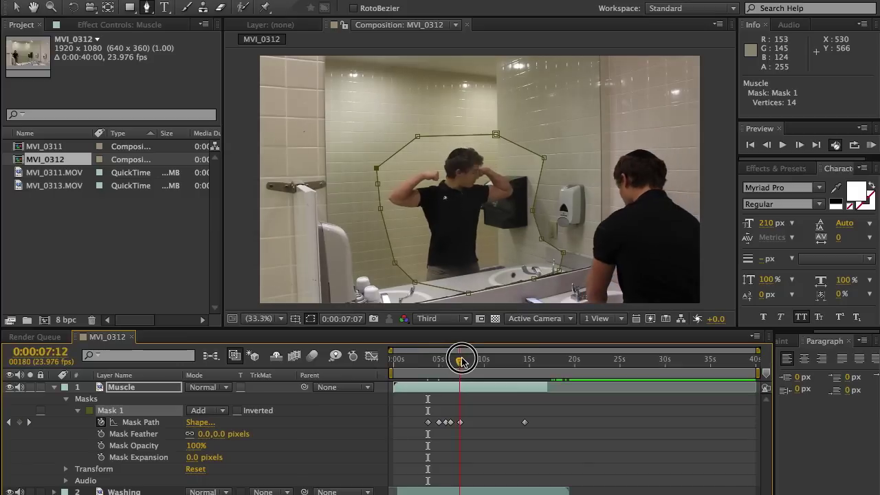
drag(461, 360, 424, 366)
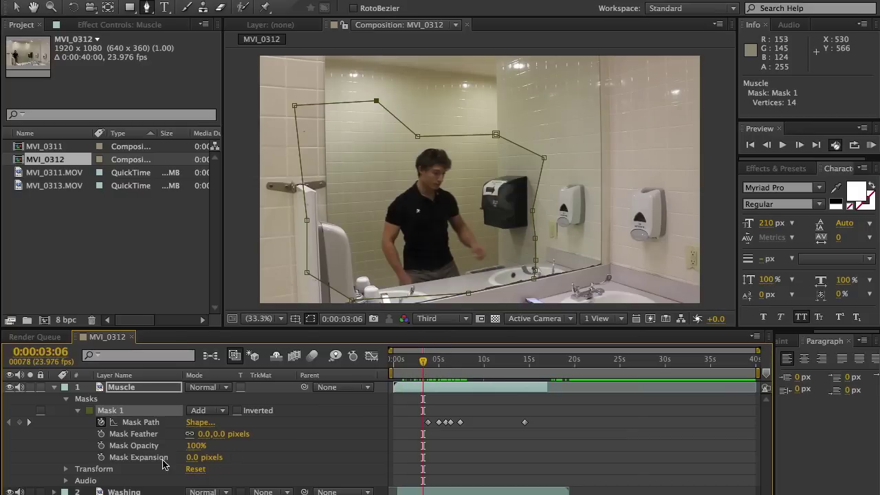
click(124, 491)
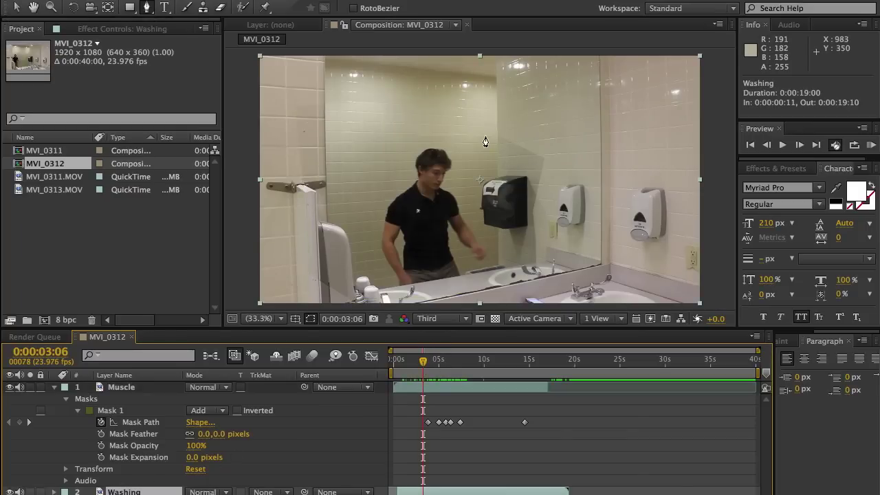
key(v)
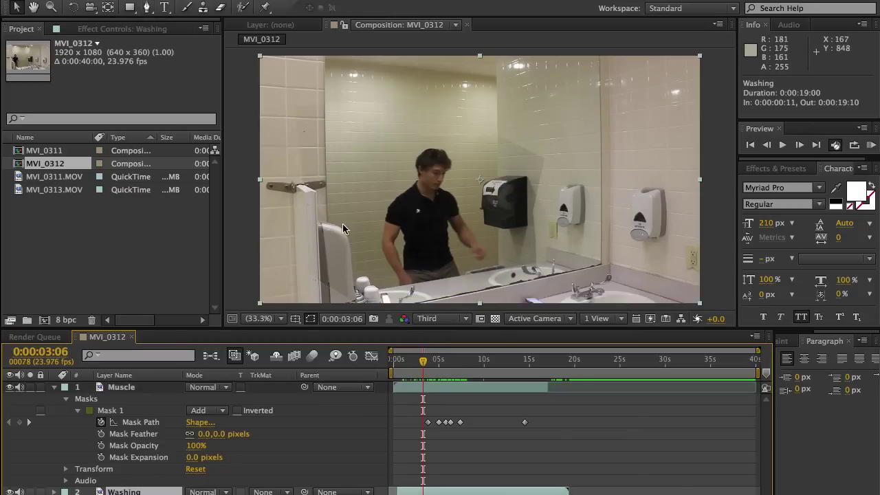
click(121, 387)
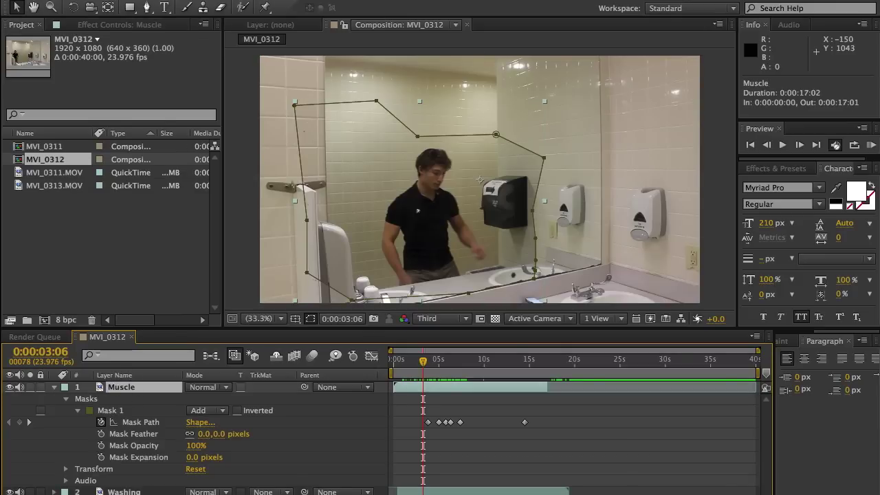
Apply a Color Correction > Levels effect to the Muscle layer, leaving it at default values
click(256, 0)
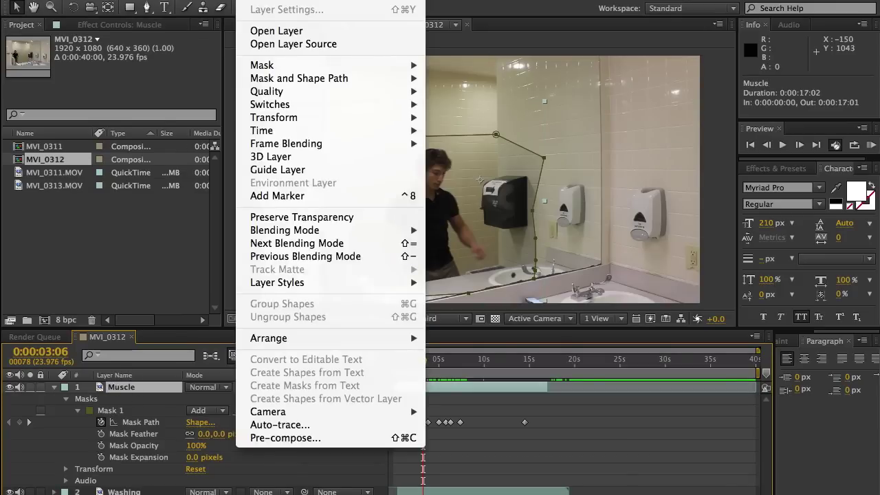
mouse_move(291, 0)
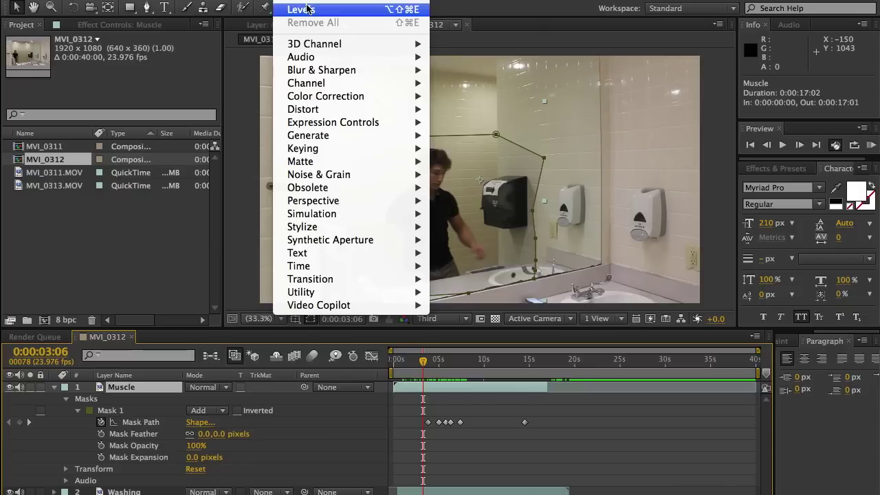
mouse_move(334, 97)
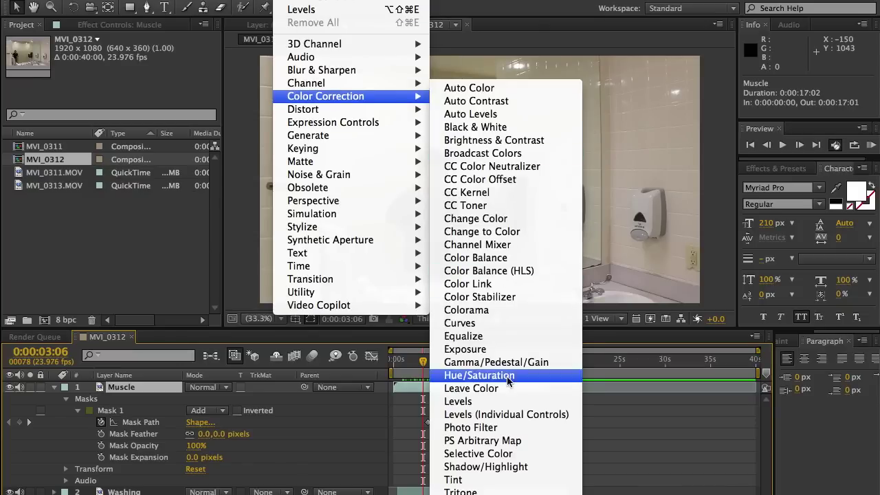
click(501, 403)
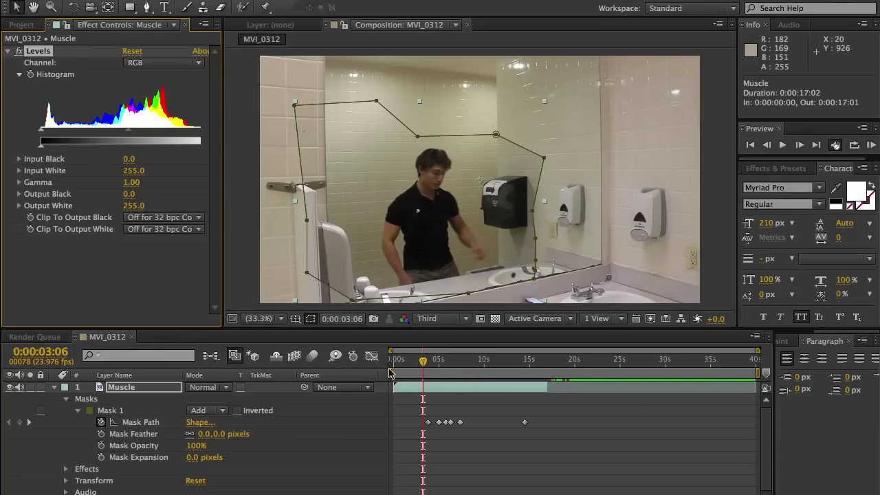
Reselect the Muscle layer and hide its mask outline in the viewer
key(ctrl+Down)
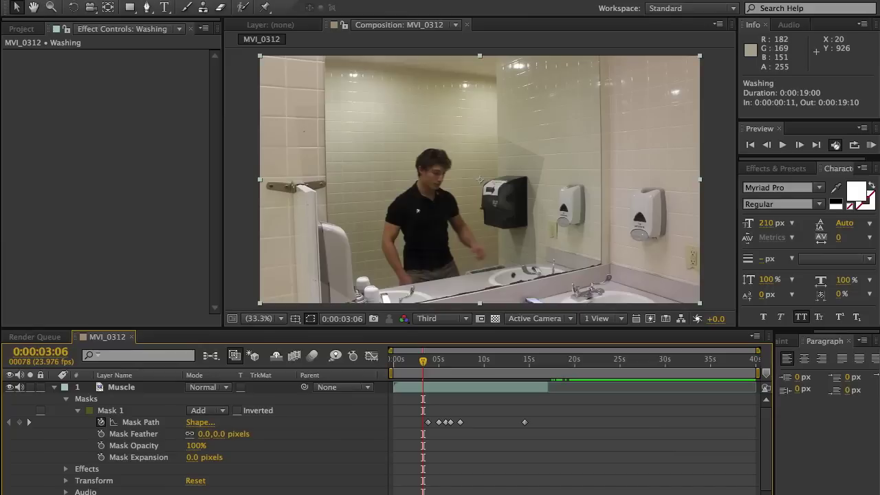
click(129, 387)
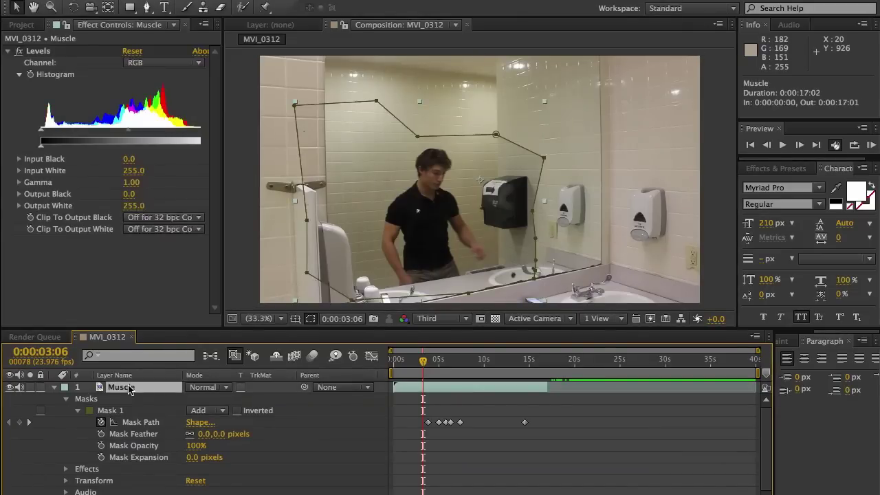
click(310, 321)
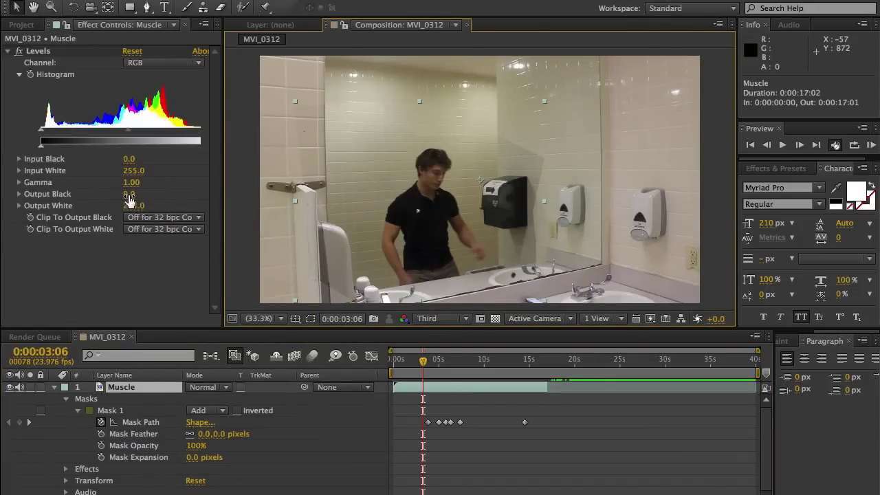
Set Muscle's Levels to Output Black 5.0, Input Black -2.5 and Input White 252.5
drag(129, 196, 129, 199)
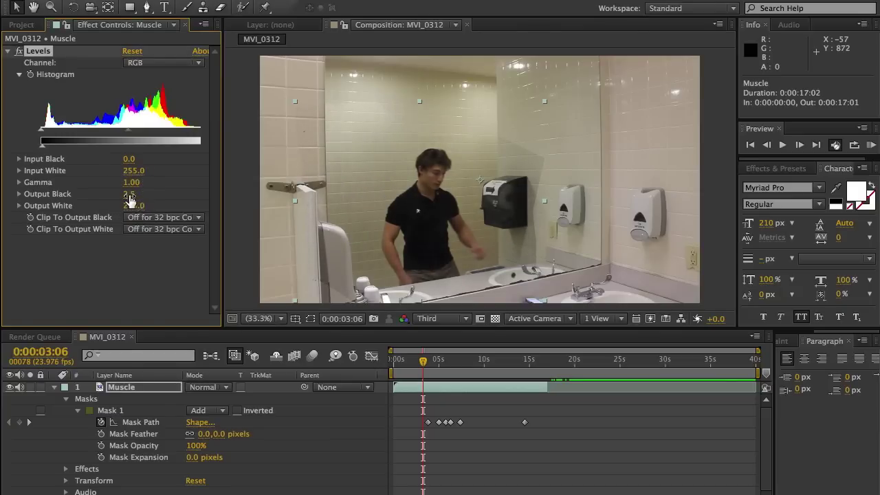
mouse_move(44, 150)
mouse_down()
mouse_move(59, 150)
mouse_move(44, 151)
mouse_up()
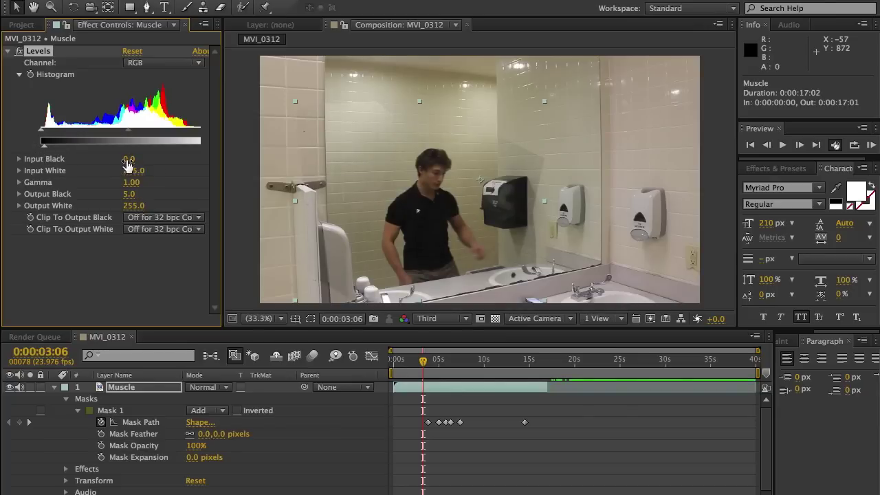
drag(127, 163, 132, 173)
click(151, 434)
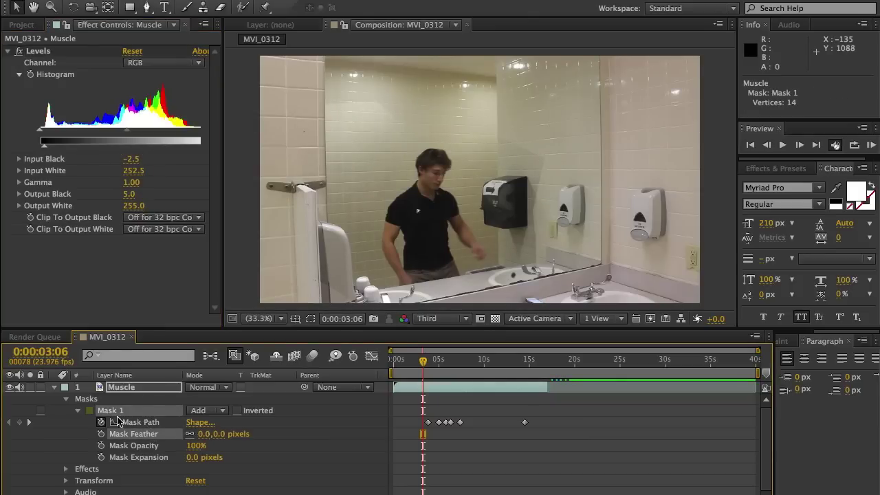
Feather Mask 1 on Muscle to 63.0 pixels and check the softened edge at earlier frames
drag(204, 439, 235, 433)
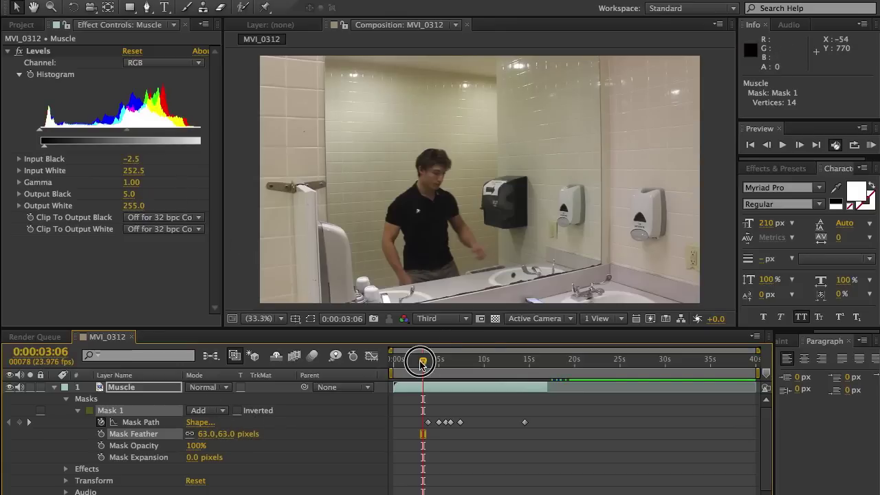
drag(421, 363, 485, 364)
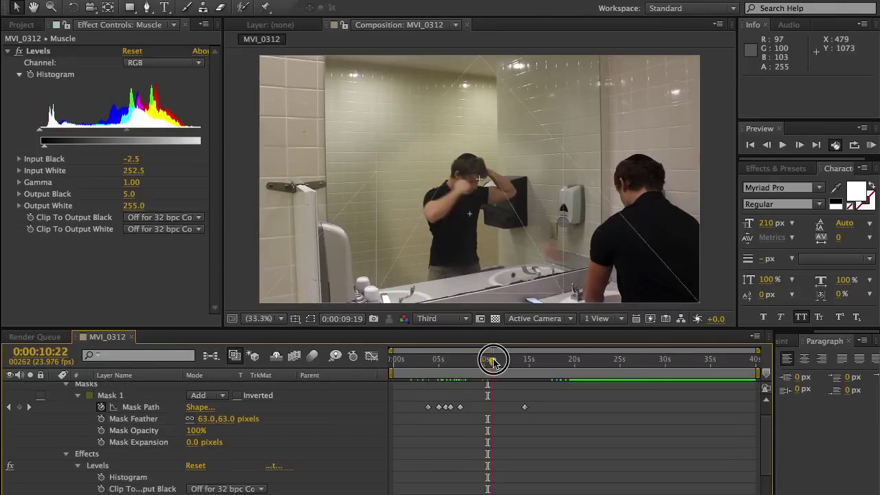
Raise Levels Input White to 280.5, then preview the composite from about 3 seconds
drag(492, 360, 489, 362)
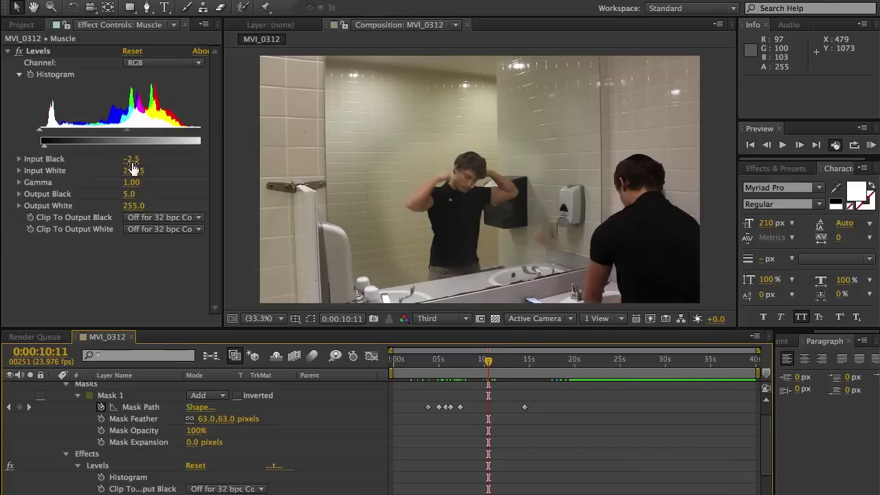
drag(134, 177, 141, 177)
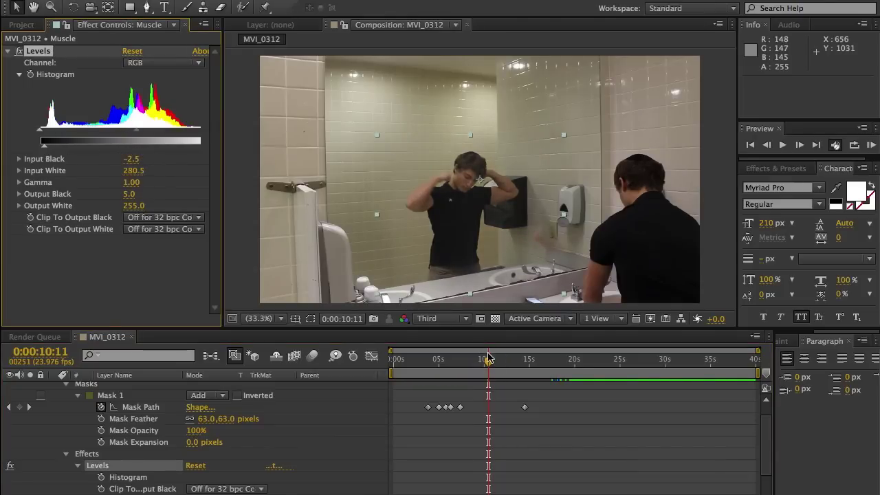
drag(488, 361, 445, 368)
key(space)
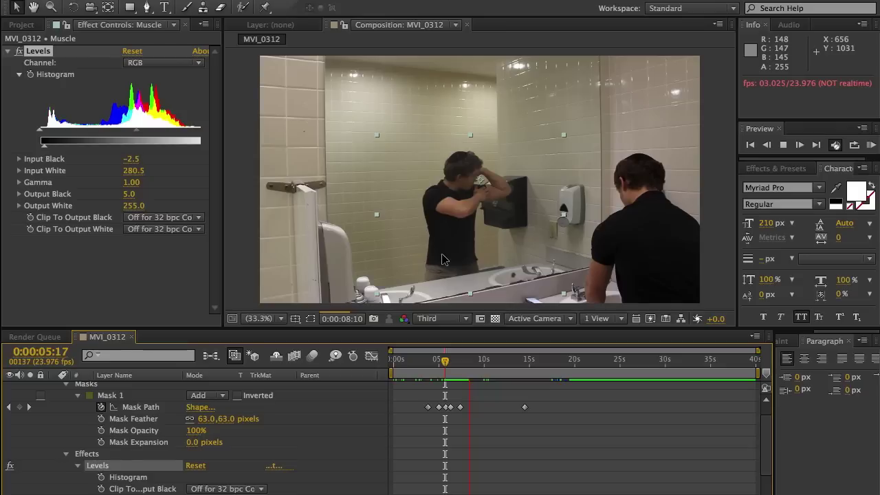
click(486, 363)
drag(476, 362, 506, 365)
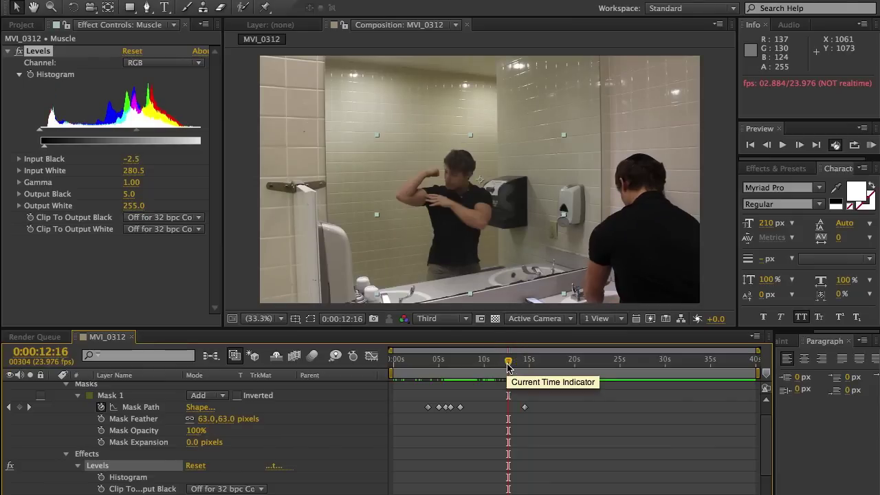
mouse_move(508, 367)
mouse_down()
mouse_move(539, 367)
mouse_move(512, 365)
mouse_up()
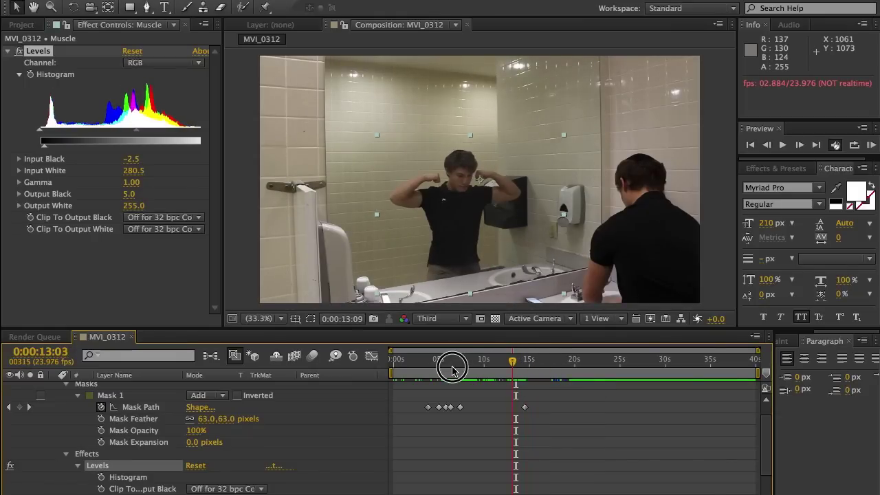
click(427, 371)
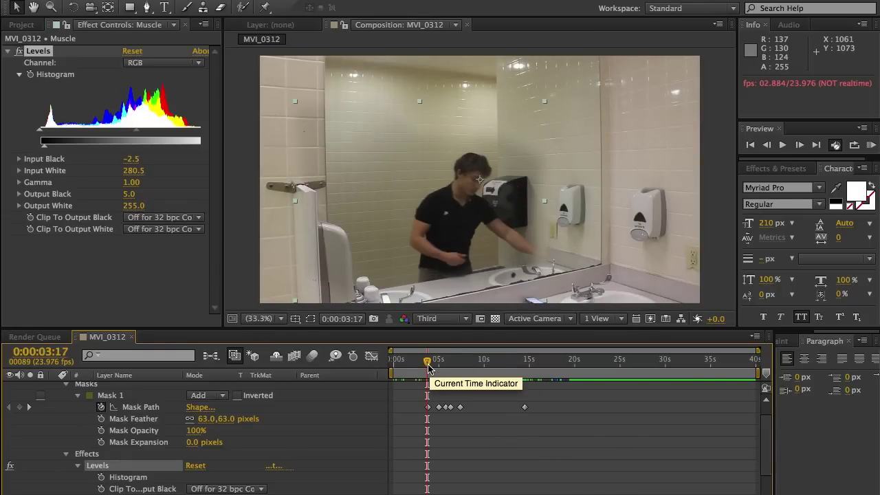
drag(427, 361, 444, 367)
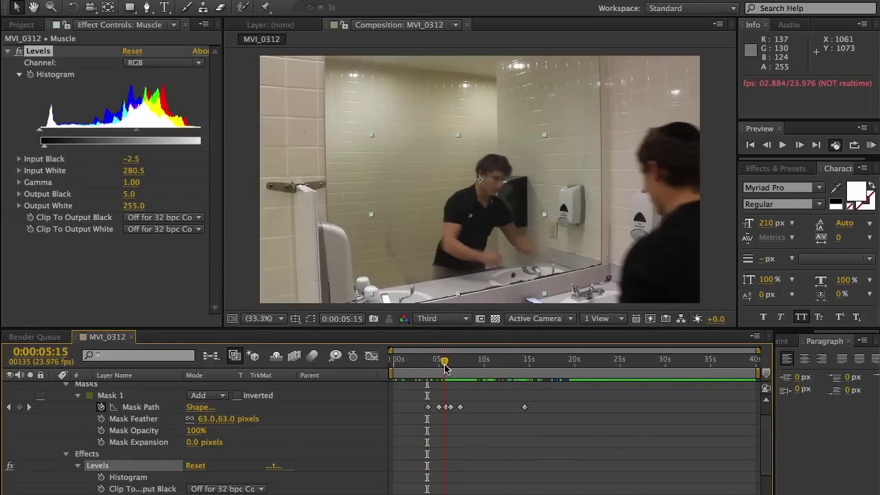